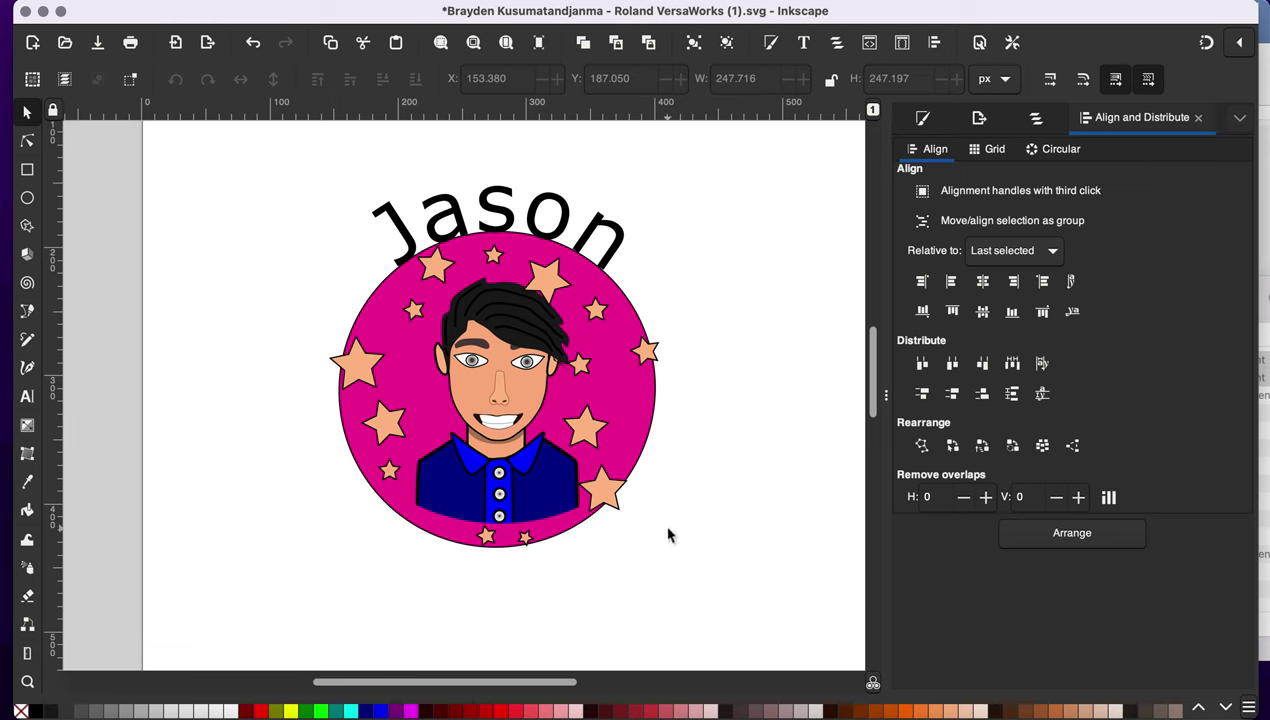
Nudge the edge stars outward and remove the portrait and inner stars
{"action": "left_click", "coordinate": [640, 442]}
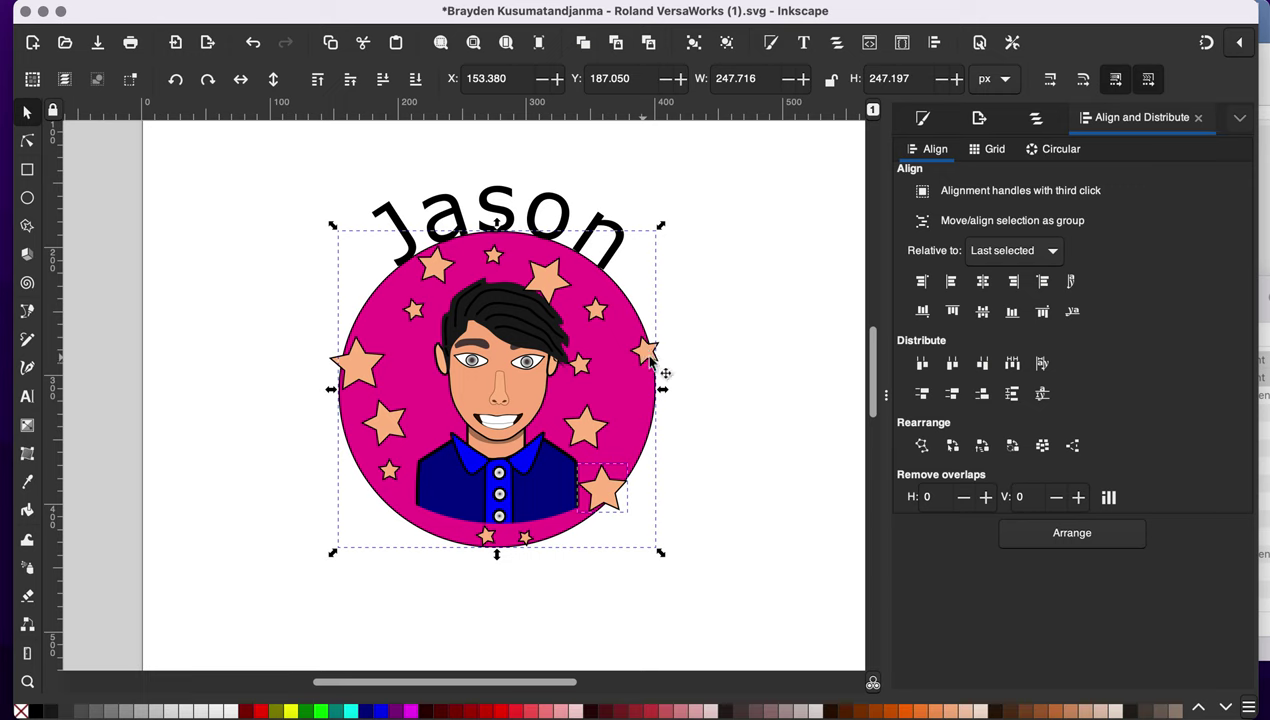
{"action": "left_click_drag", "start_coordinate": [646, 360], "coordinate": [650, 352]}
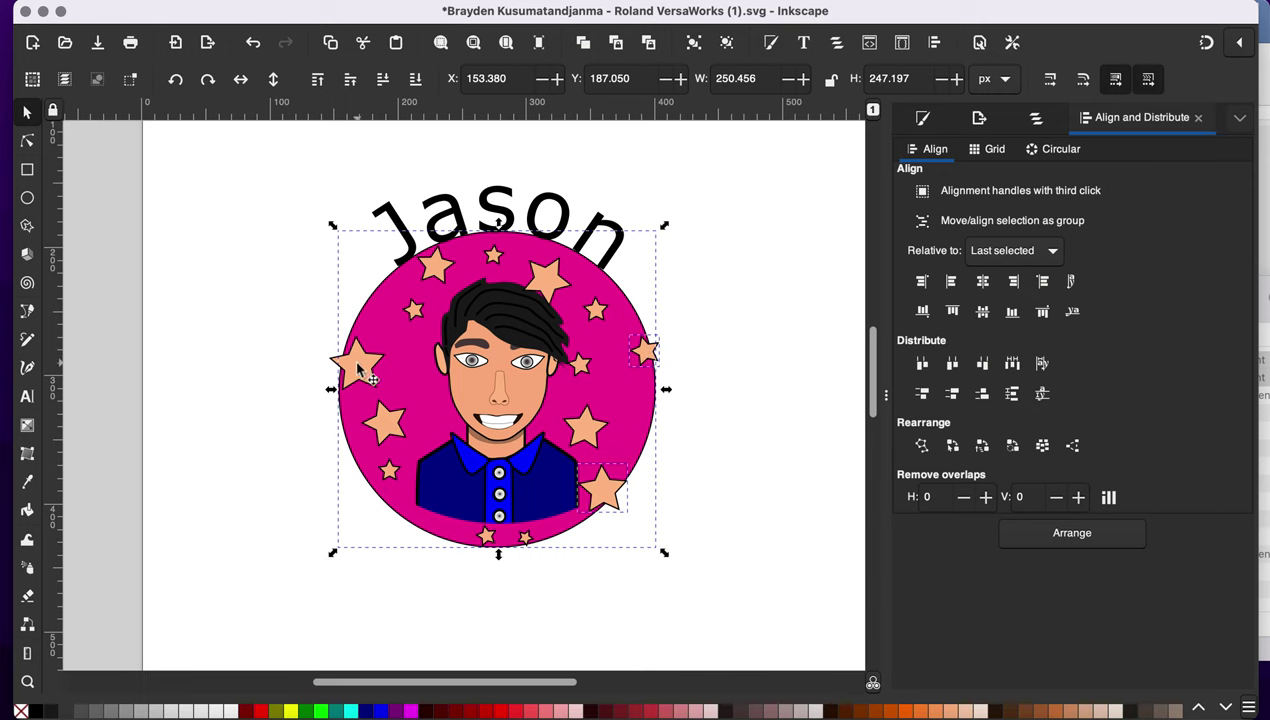
{"action": "left_click_drag", "start_coordinate": [370, 371], "coordinate": [360, 370]}
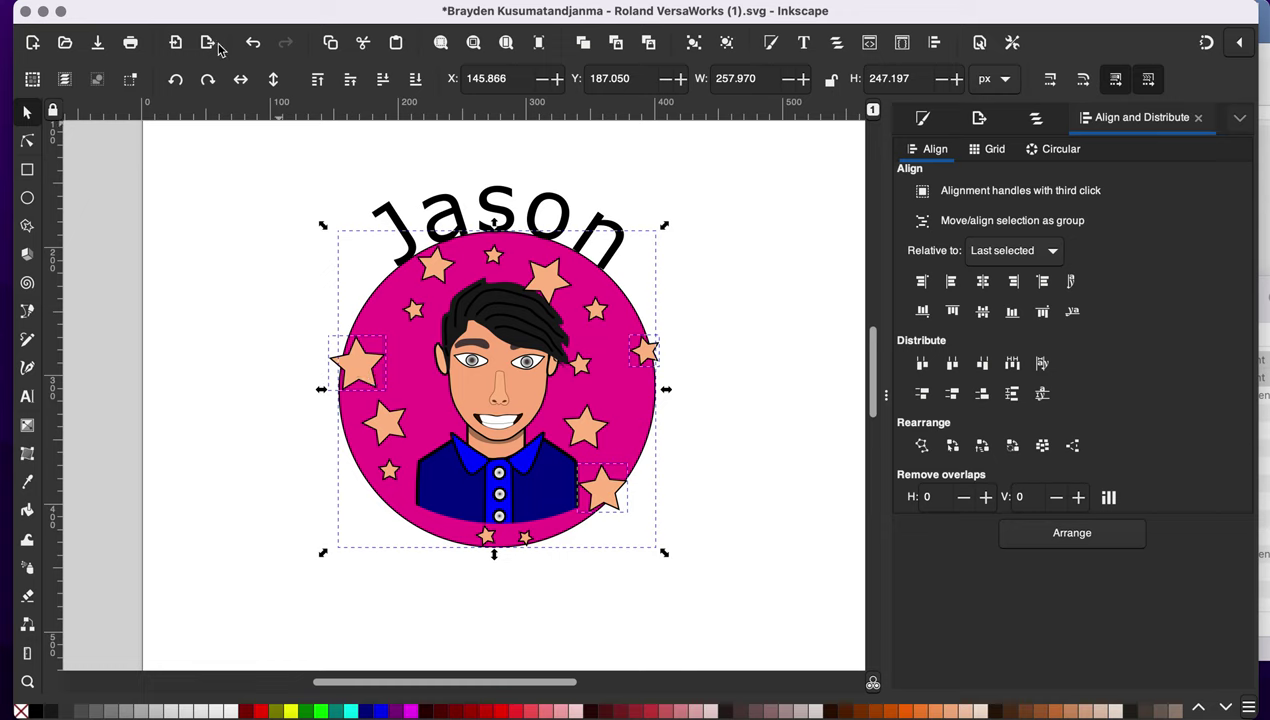
{"action": "key", "text": "ctrl+z"}
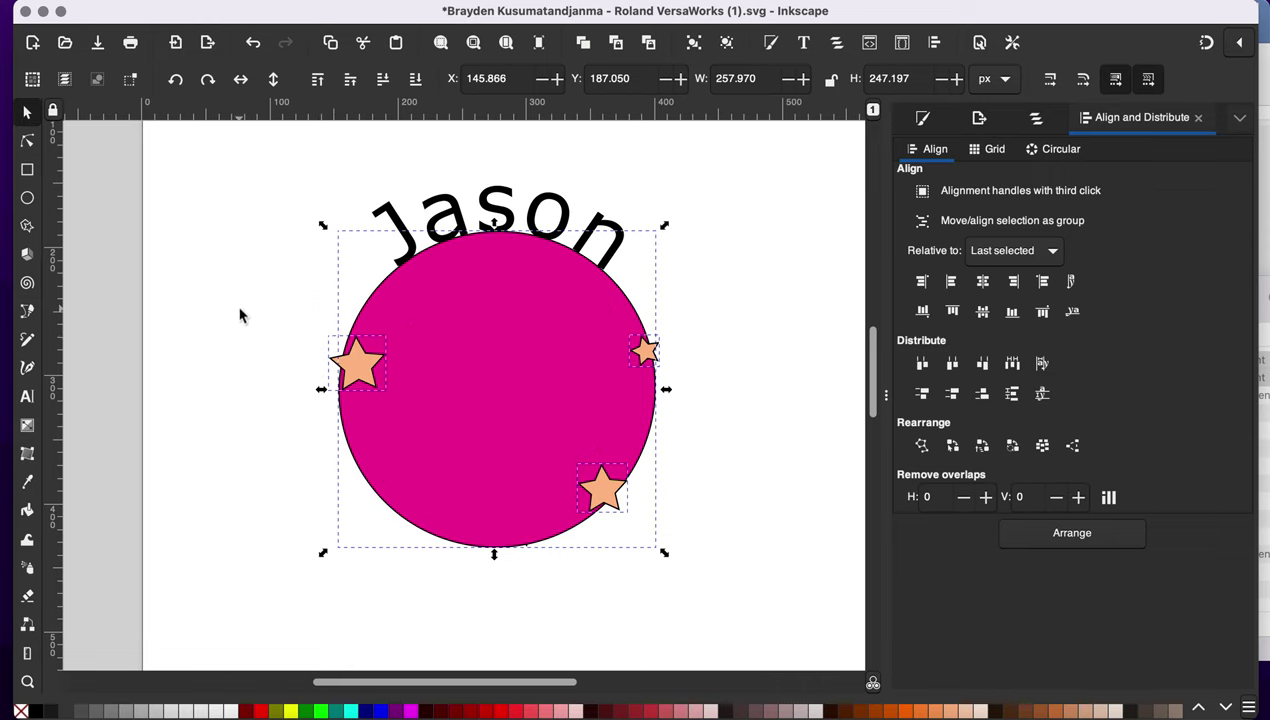
Union the left and bottom edge stars into the pink circle
{"action": "left_click", "coordinate": [384, 382]}
{"action": "left_click", "coordinate": [411, 452], "text": "shift"}
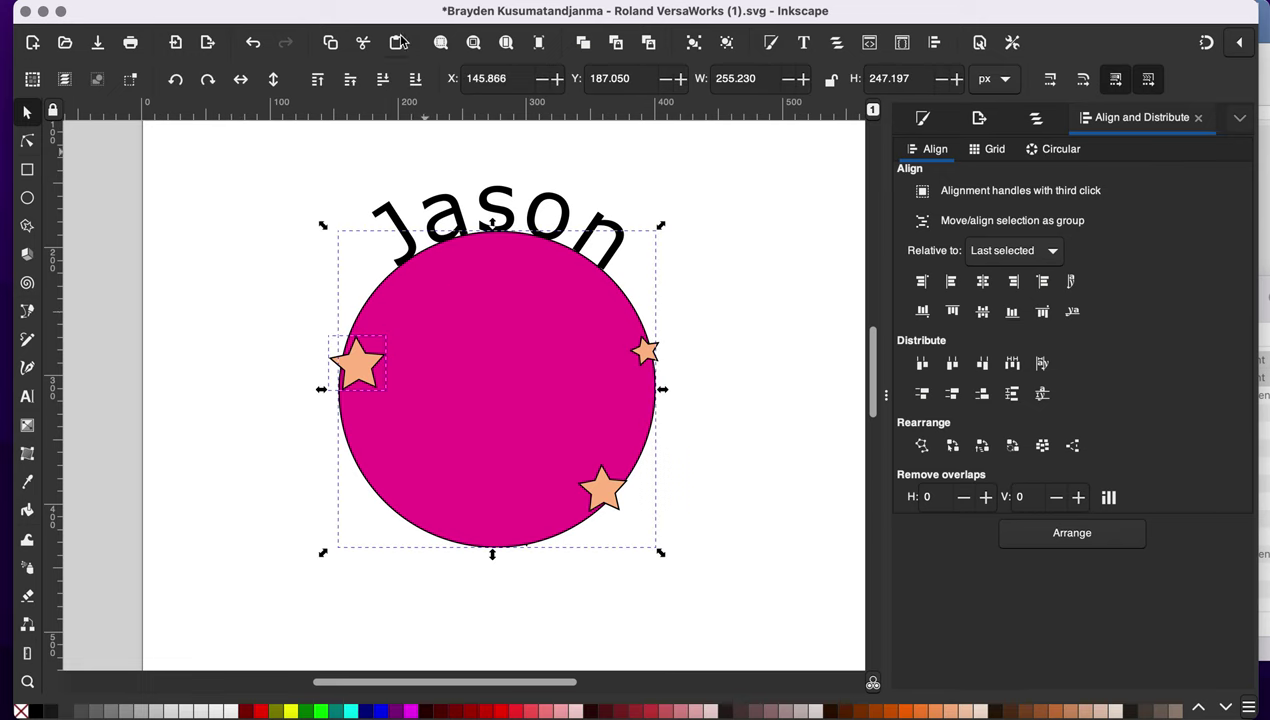
{"action": "left_click", "coordinate": [376, 0]}
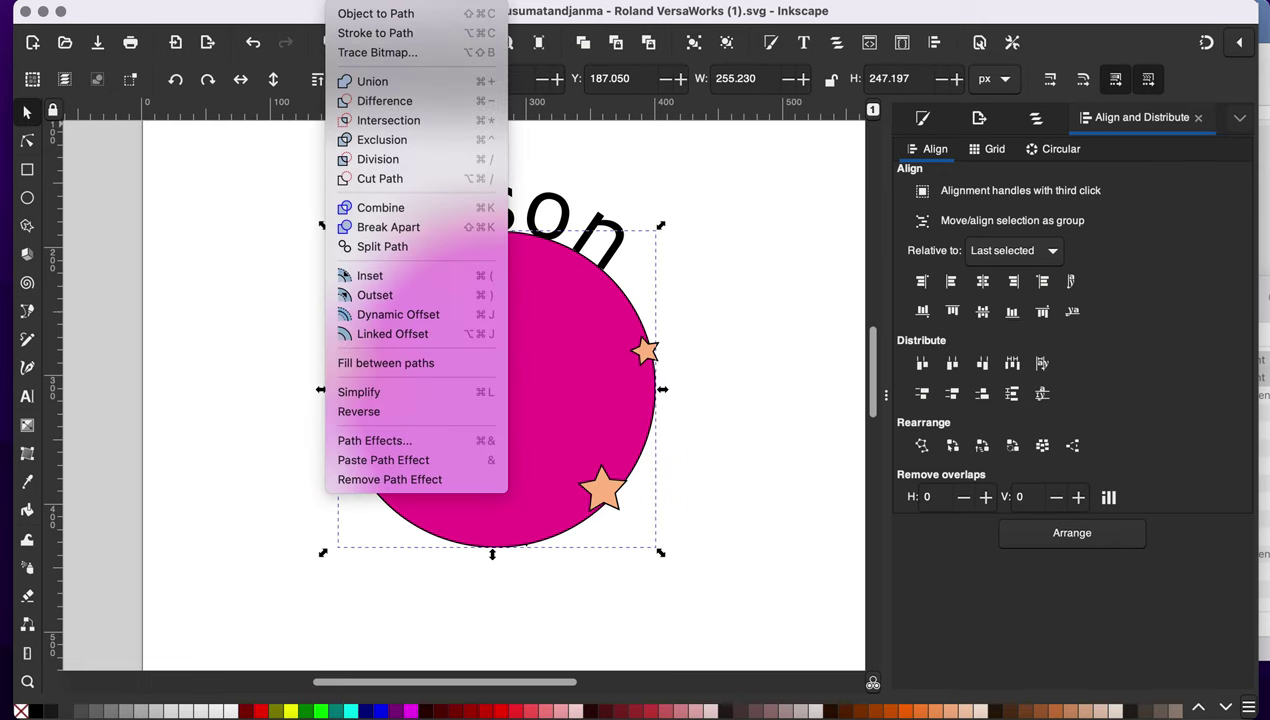
{"action": "left_click", "coordinate": [373, 83]}
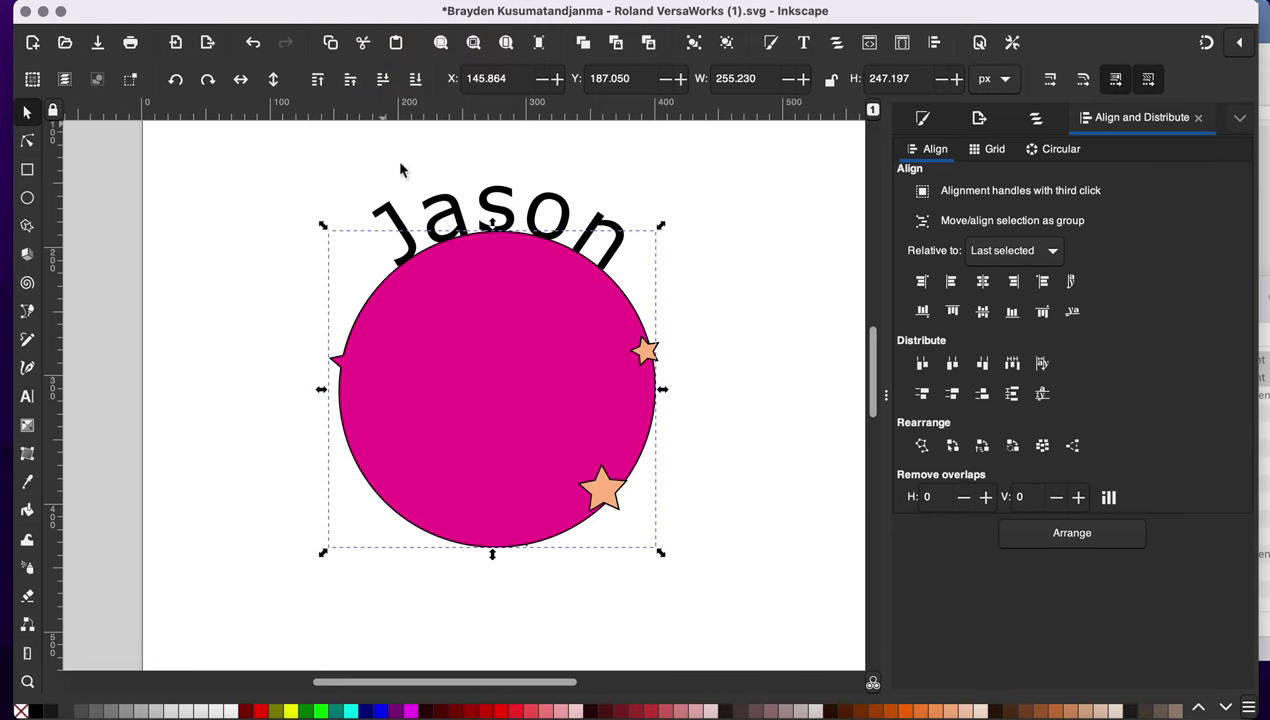
{"action": "left_click", "coordinate": [598, 480]}
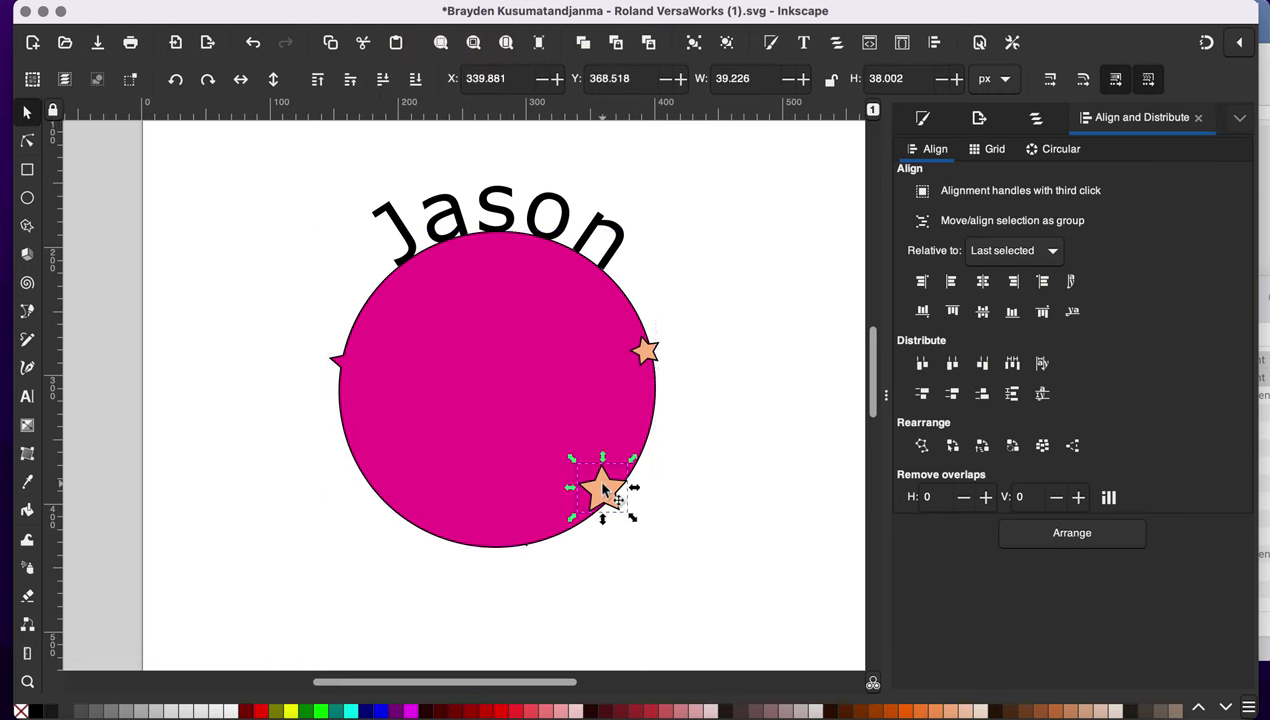
{"action": "left_click", "coordinate": [582, 407], "text": "shift"}
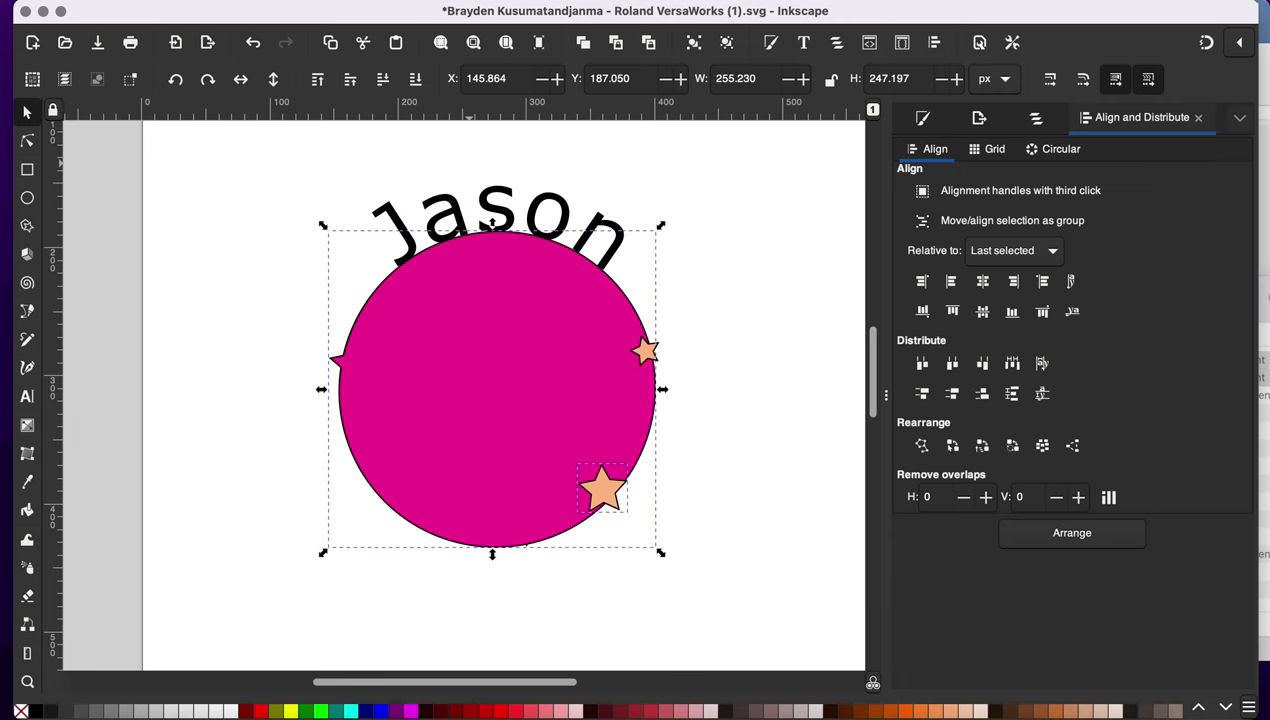
{"action": "left_click", "coordinate": [373, 80]}
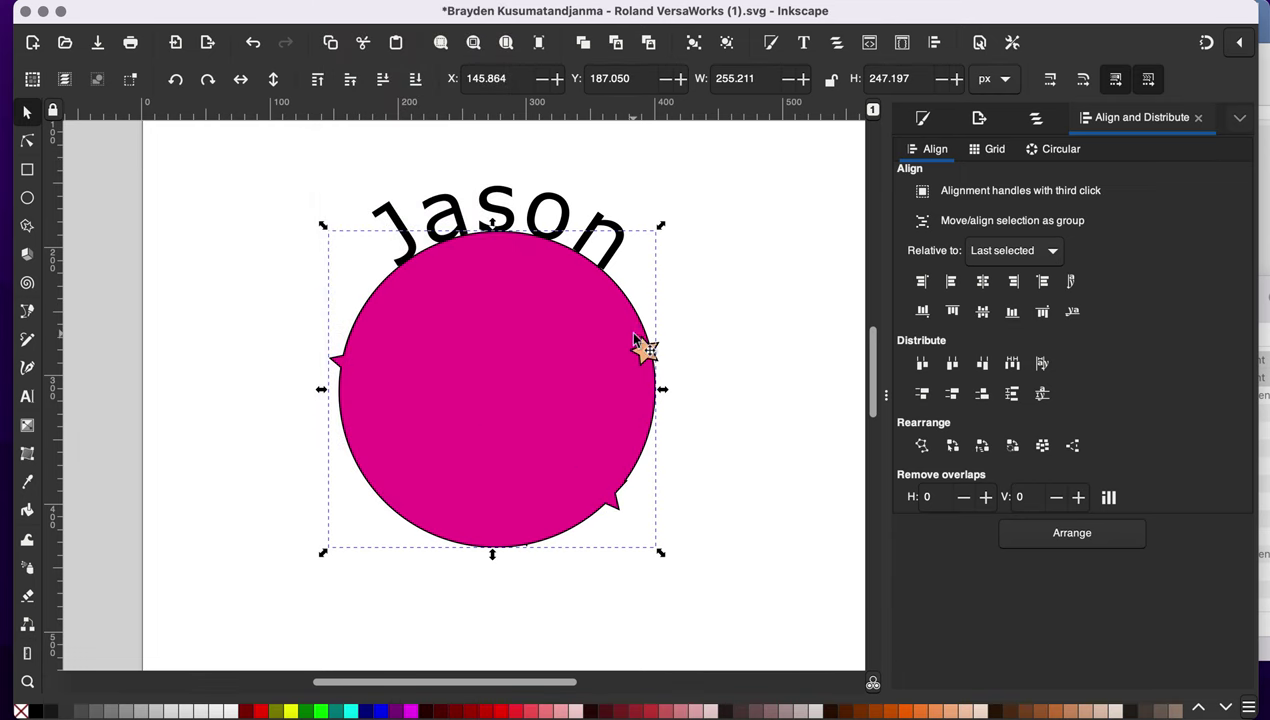
Nudge the right edge star outward and union it into the circle as well
{"action": "left_click_drag", "start_coordinate": [636, 340], "coordinate": [645, 350]}
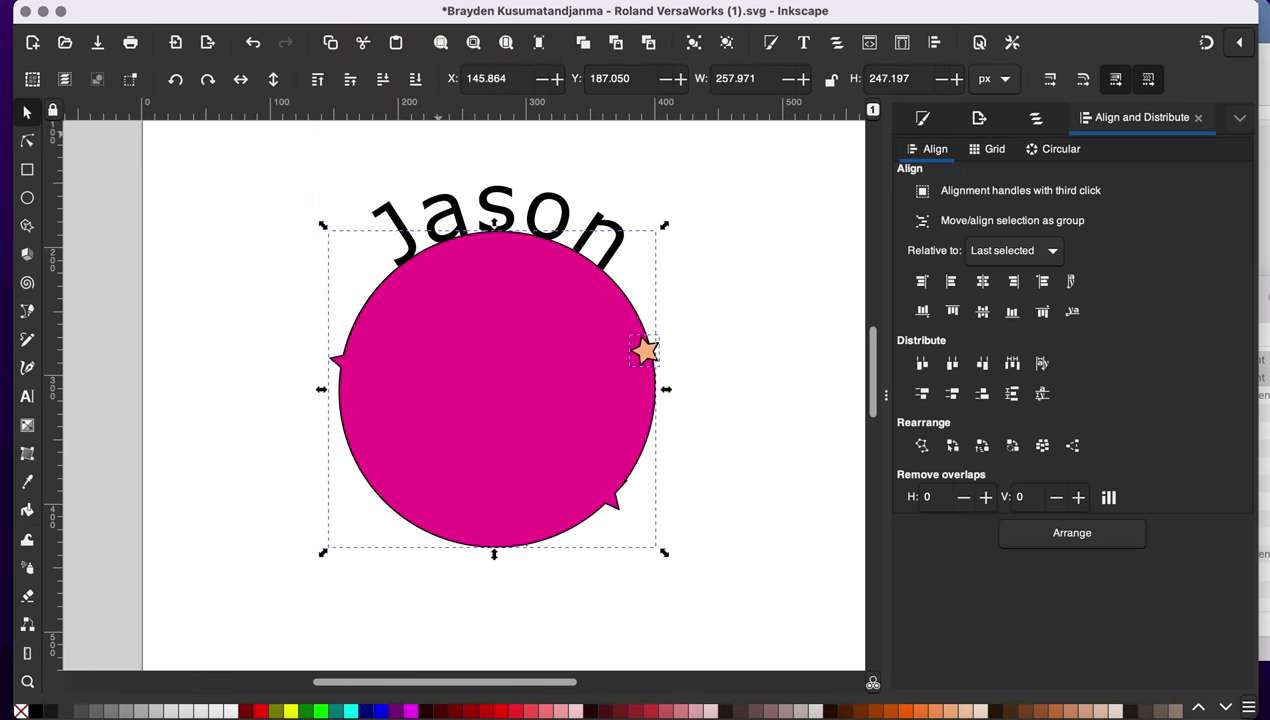
{"action": "left_click", "coordinate": [340, 0]}
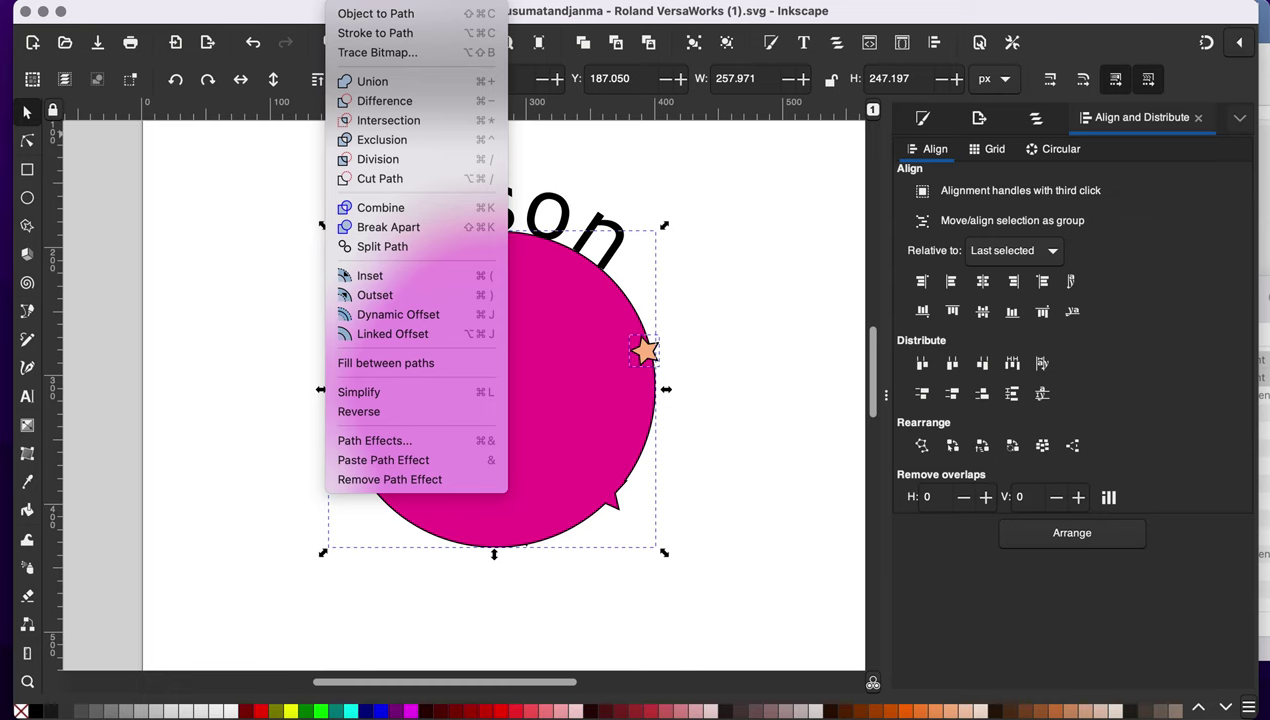
{"action": "left_click", "coordinate": [355, 88]}
{"action": "left_click", "coordinate": [497, 207]}
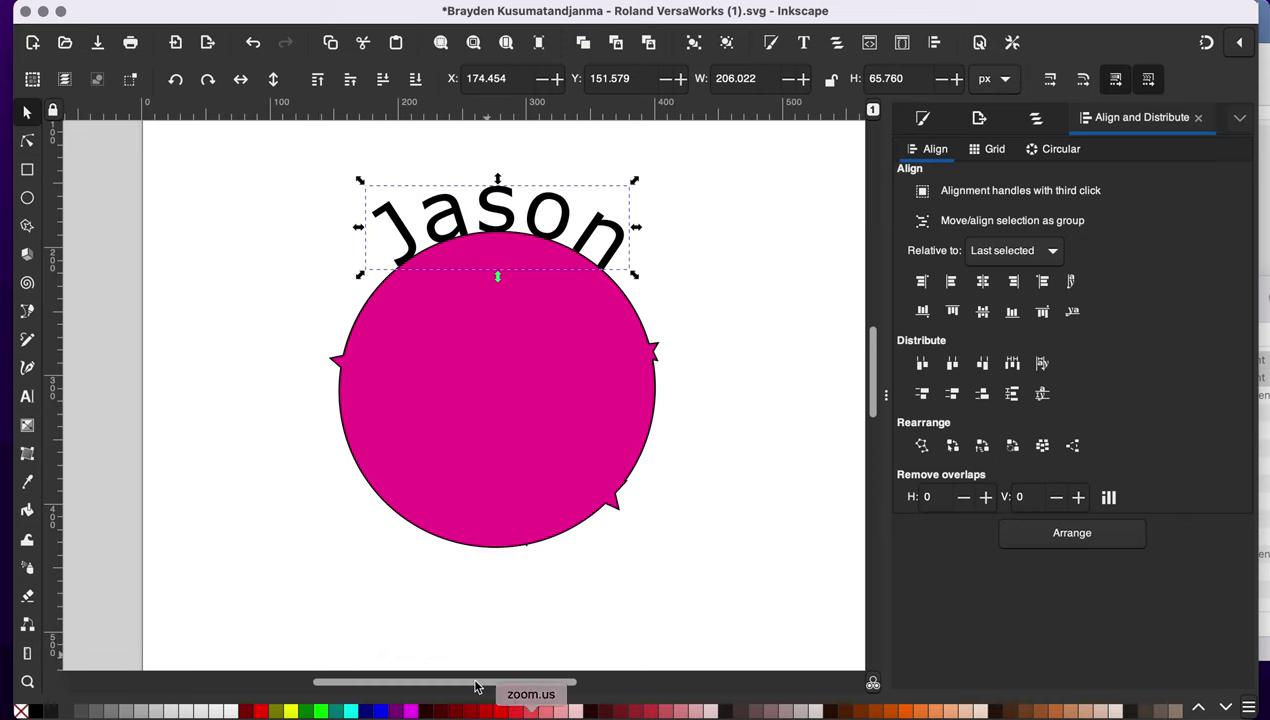
Fill the Jason lettering blue and convert it from text to a path
{"action": "left_click", "coordinate": [410, 712]}
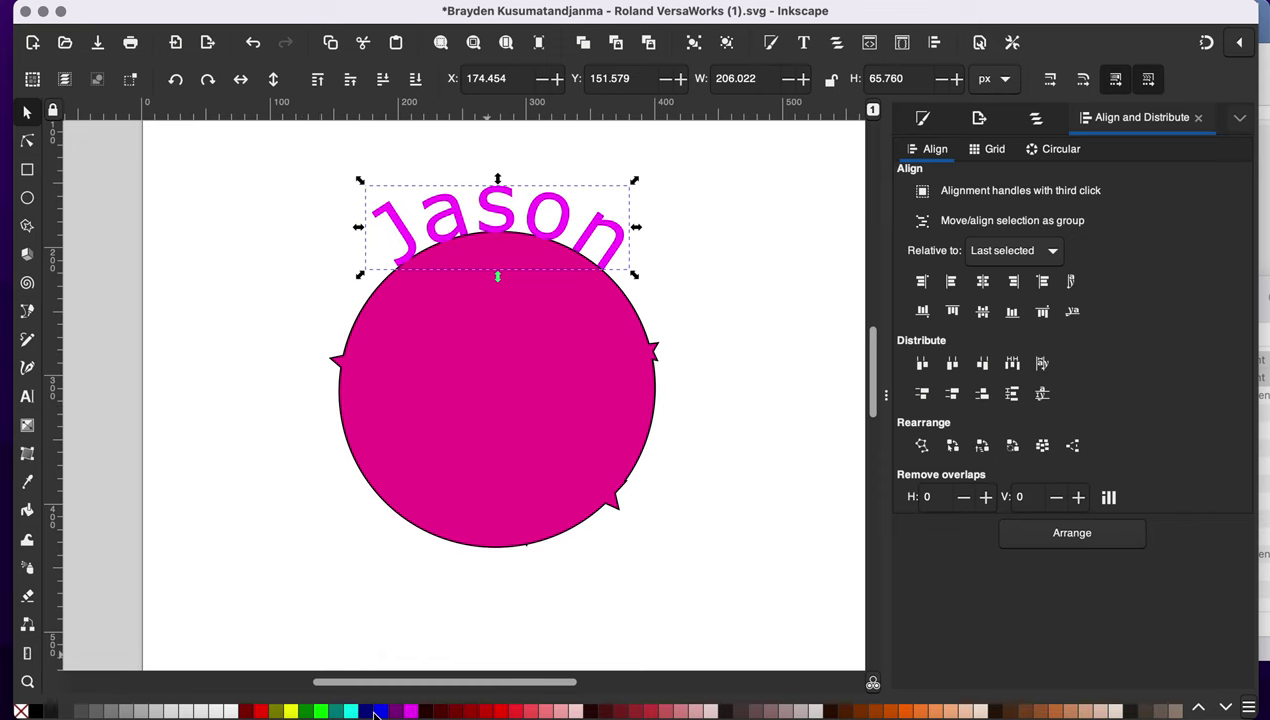
{"action": "left_click", "coordinate": [292, 710]}
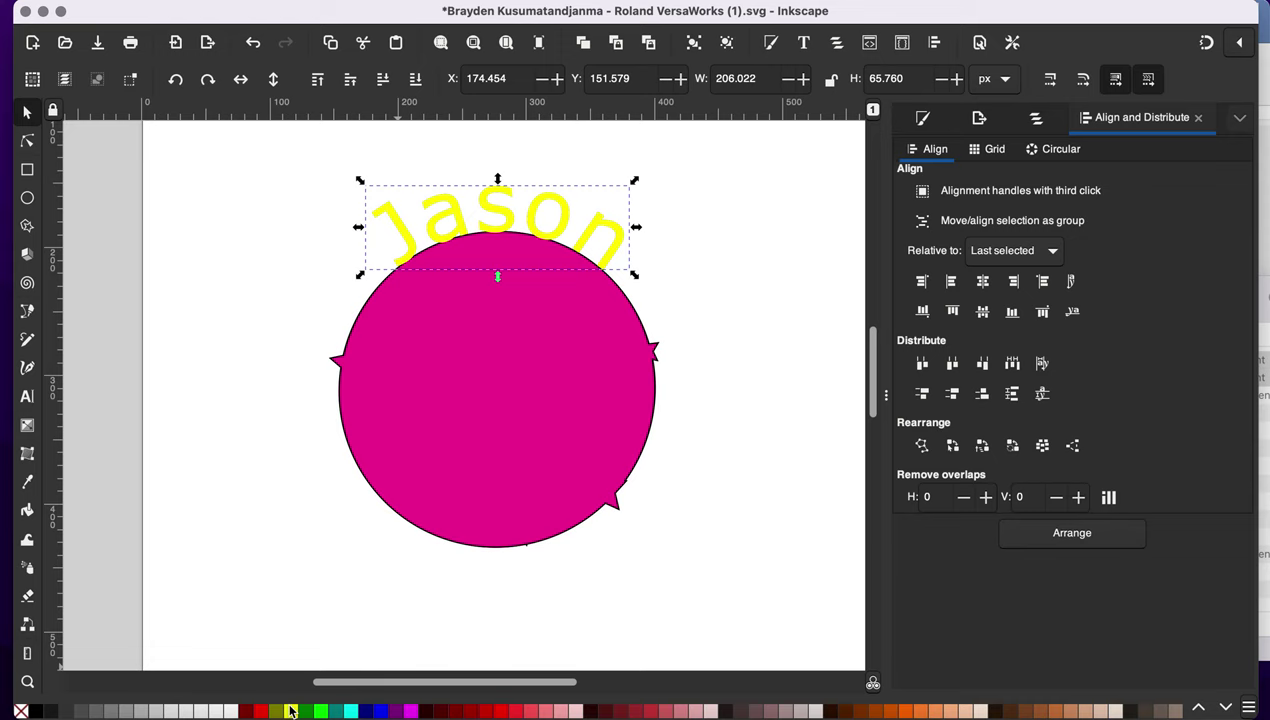
{"action": "left_click", "coordinate": [386, 711]}
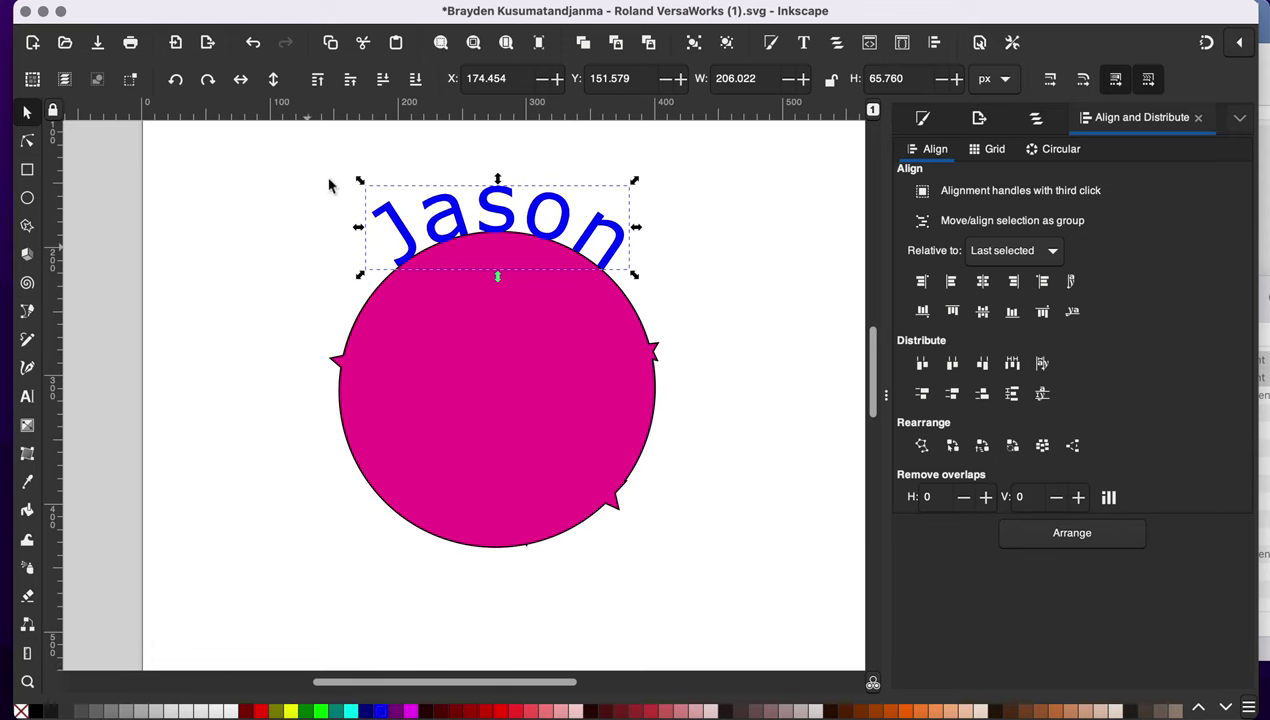
{"action": "left_click", "coordinate": [345, 0]}
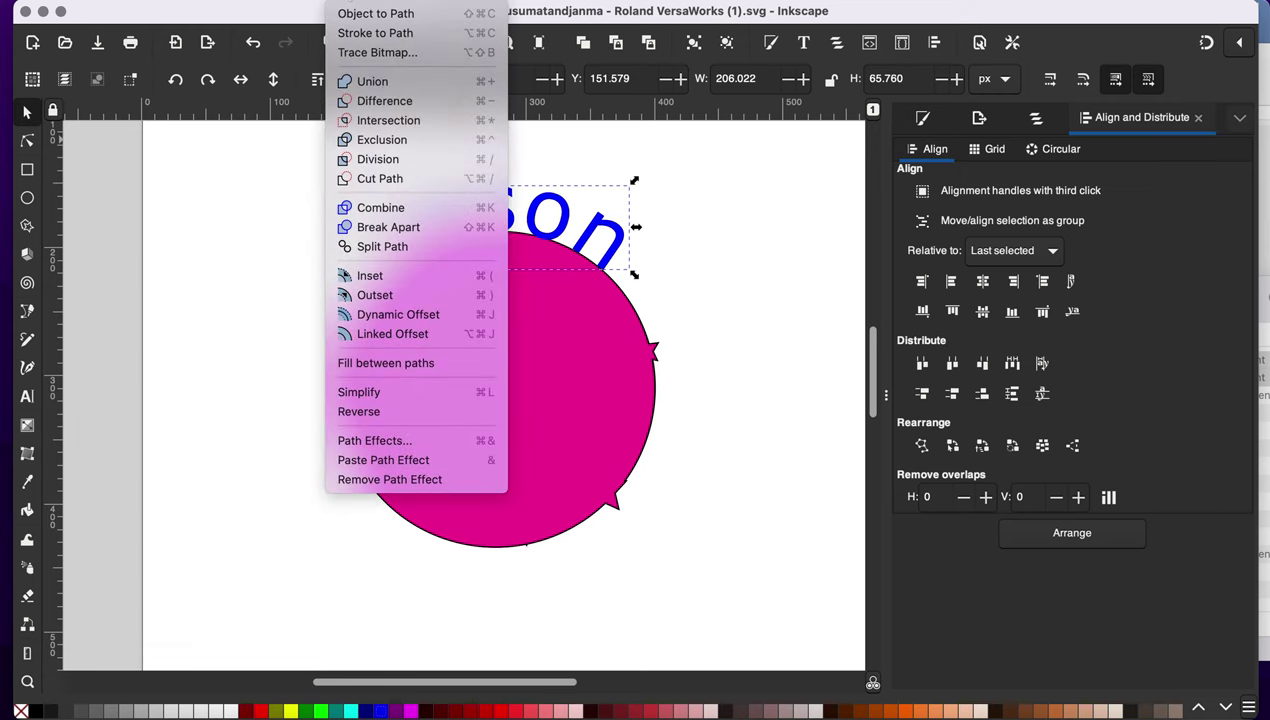
{"action": "left_click", "coordinate": [353, 13]}
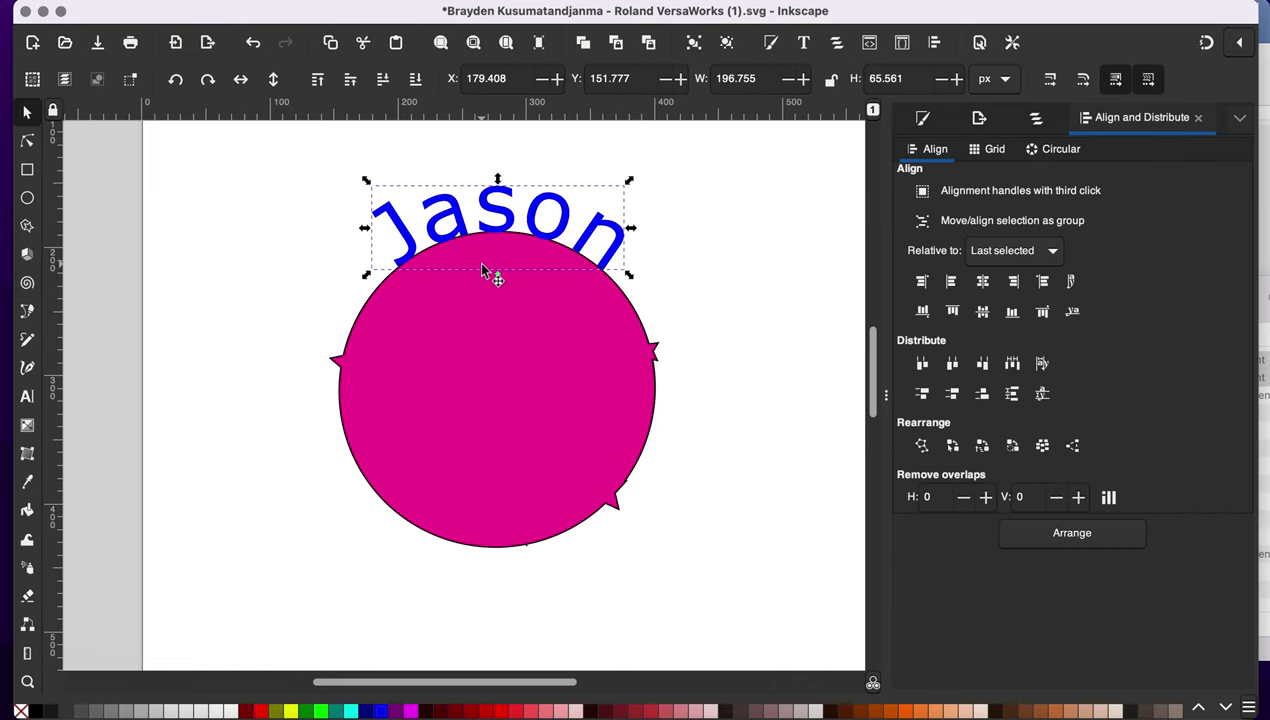
Ungroup the Jason letters, union them with the pink circle, and simplify the result
{"action": "left_click", "coordinate": [297, 2]}
{"action": "left_click", "coordinate": [313, 161]}
{"action": "left_click", "coordinate": [335, 2]}
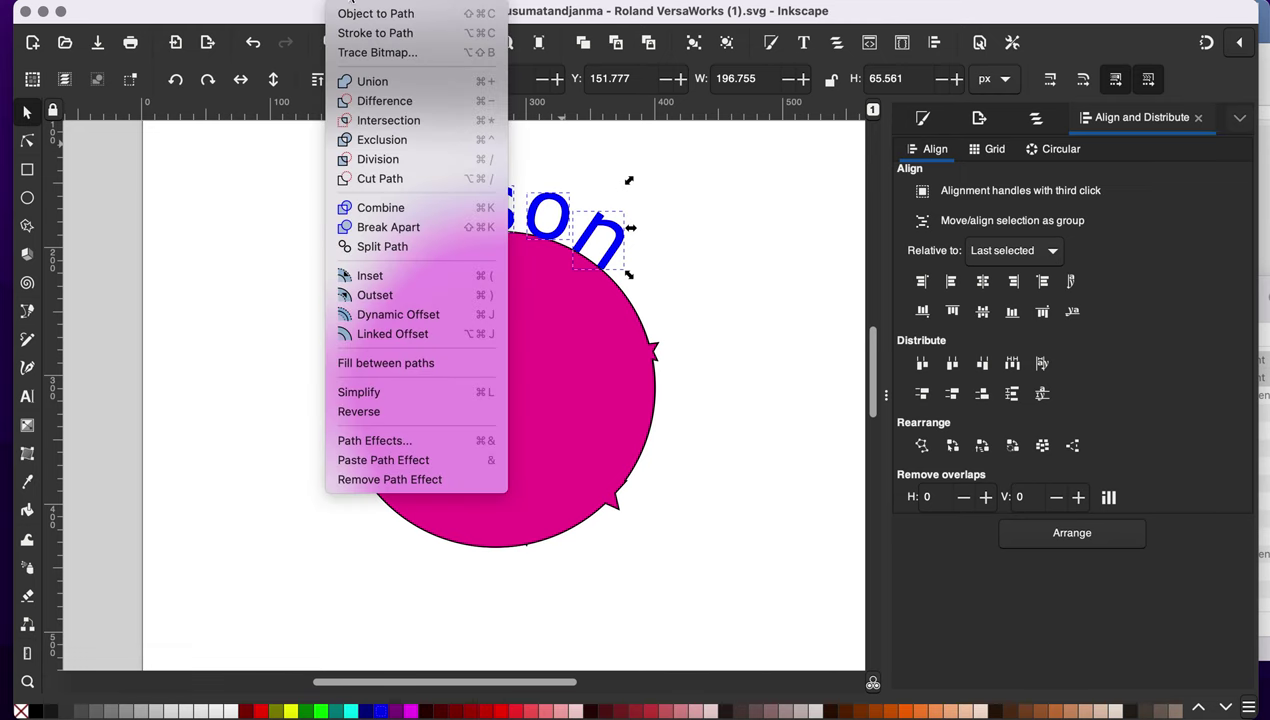
{"action": "left_click", "coordinate": [355, 85]}
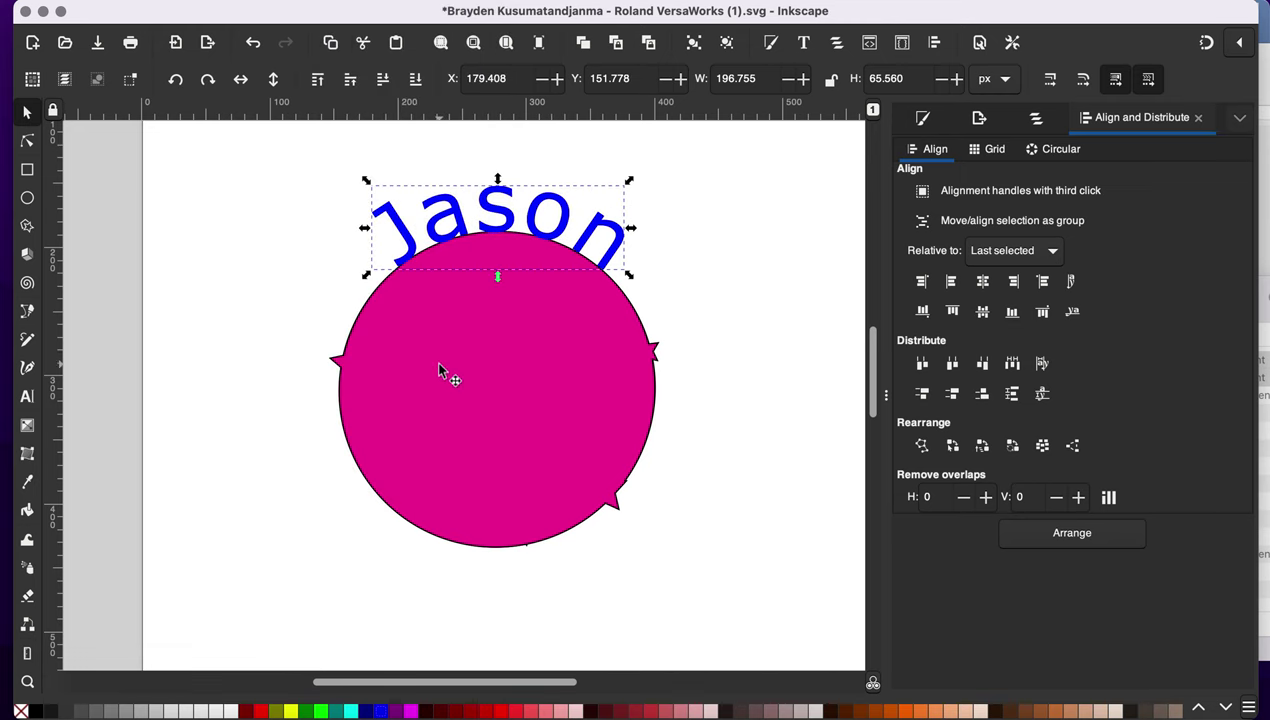
{"action": "left_click", "coordinate": [583, 363], "text": "shift"}
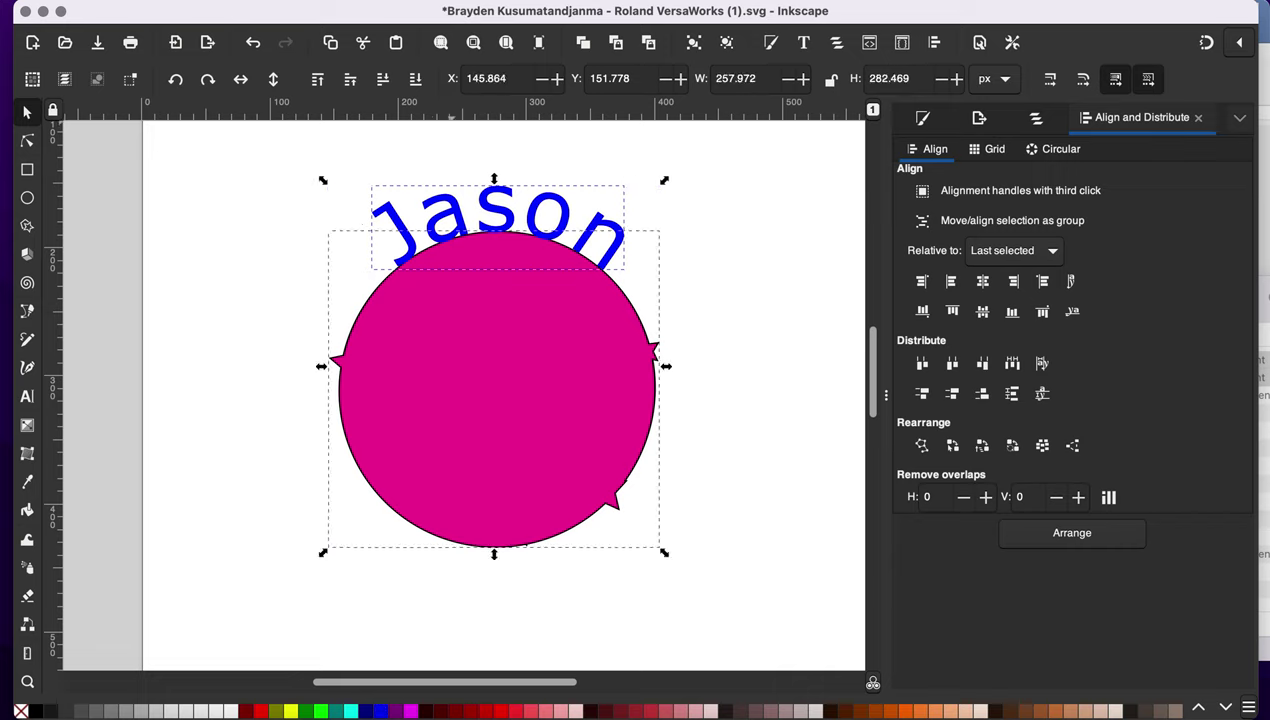
{"action": "left_click", "coordinate": [362, 2]}
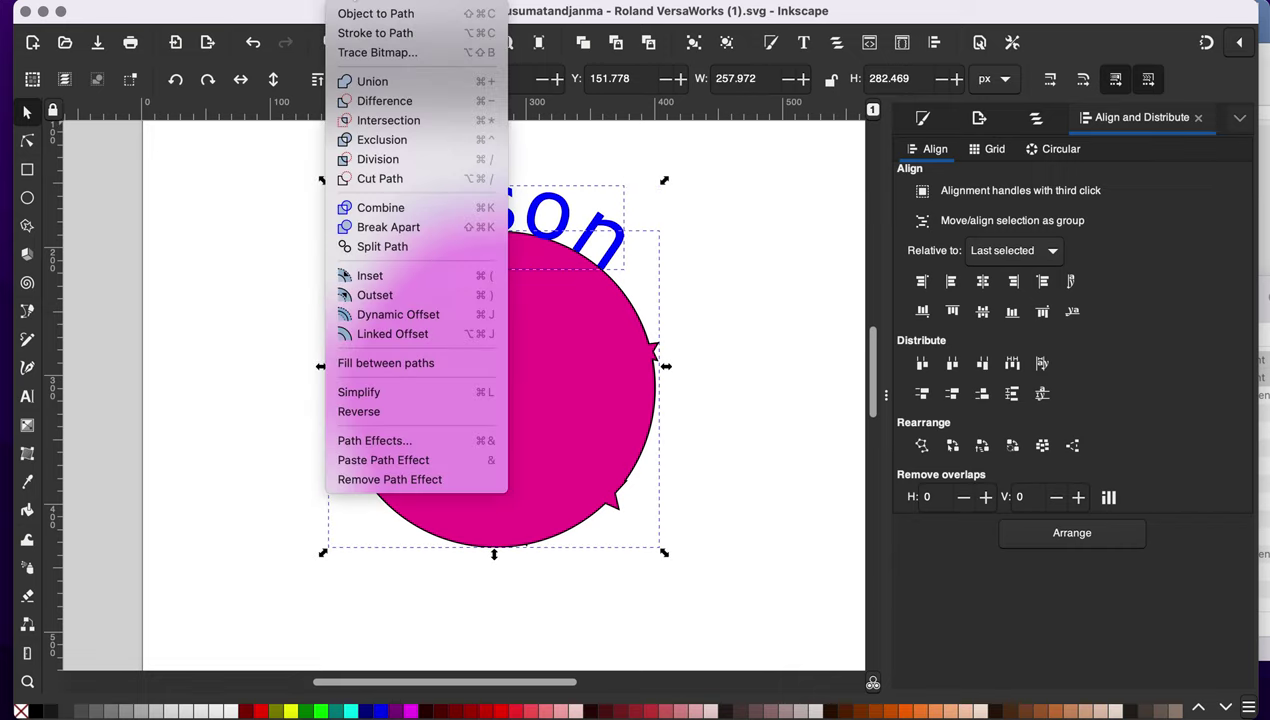
{"action": "left_click", "coordinate": [370, 82]}
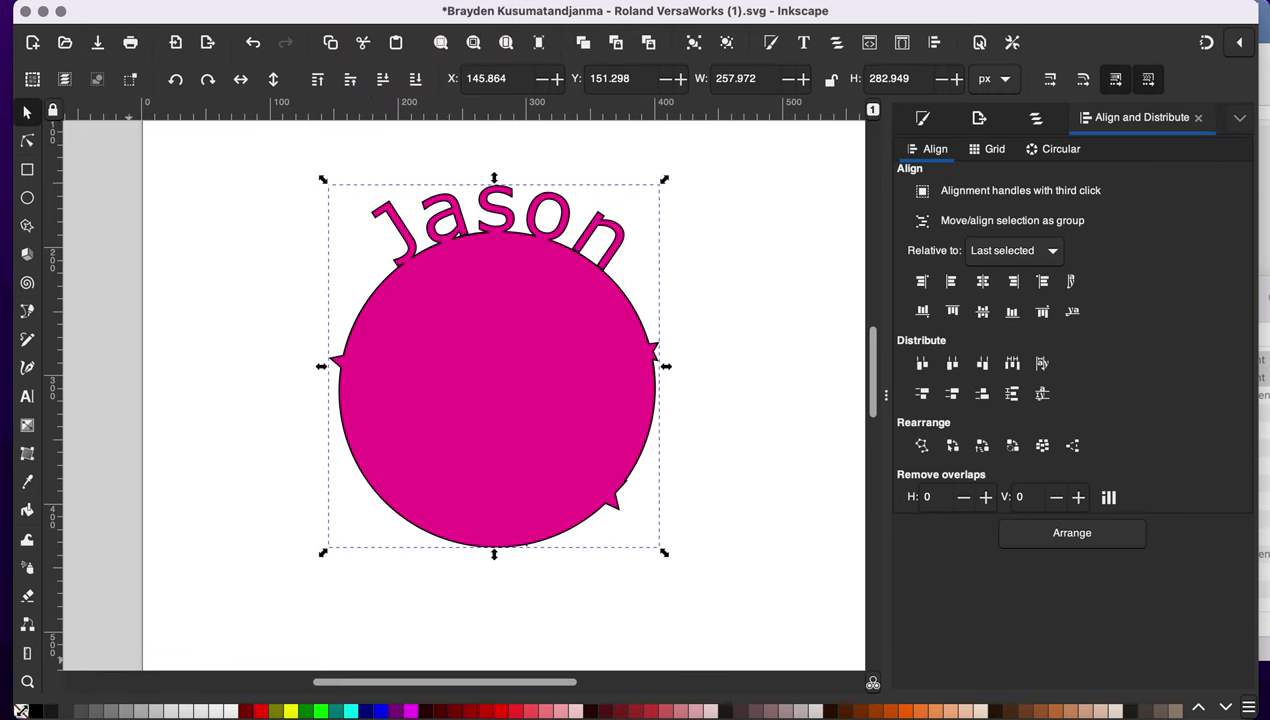
{"action": "key", "text": "ctrl+z"}
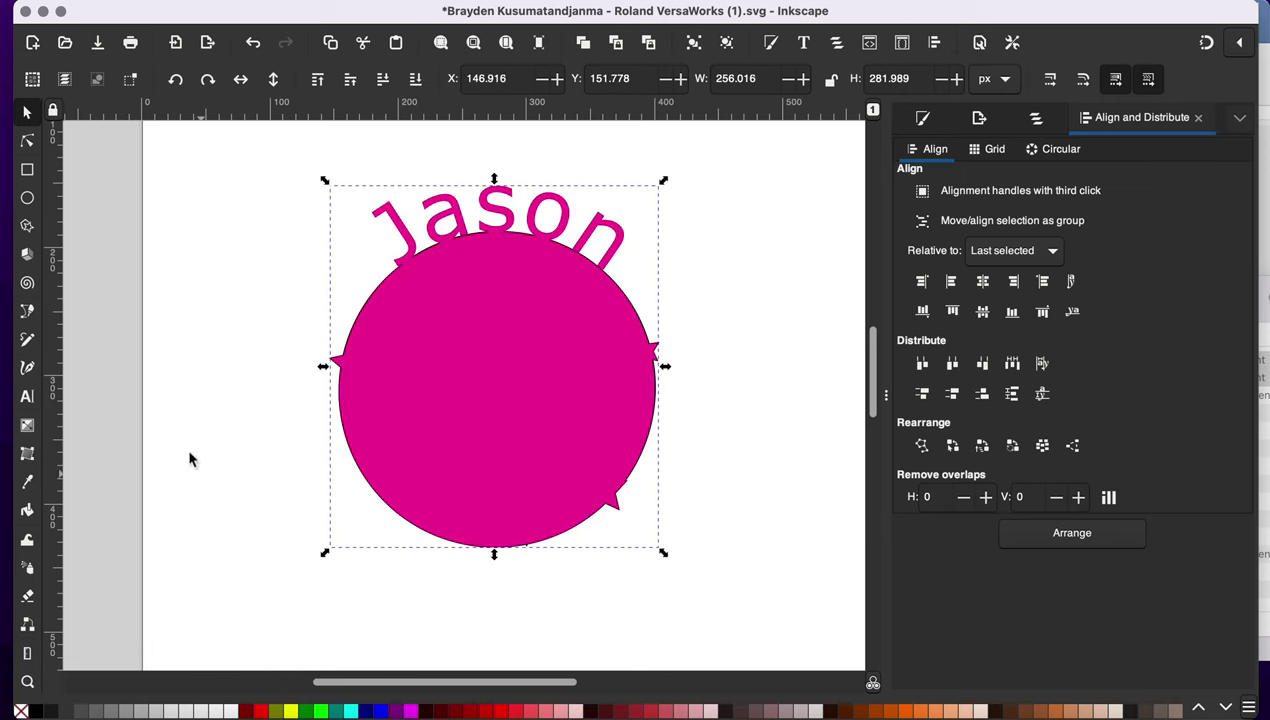
Create a linked offset of the merged shape, expand it outward, and stroke it bright green
{"action": "left_click", "coordinate": [359, 1]}
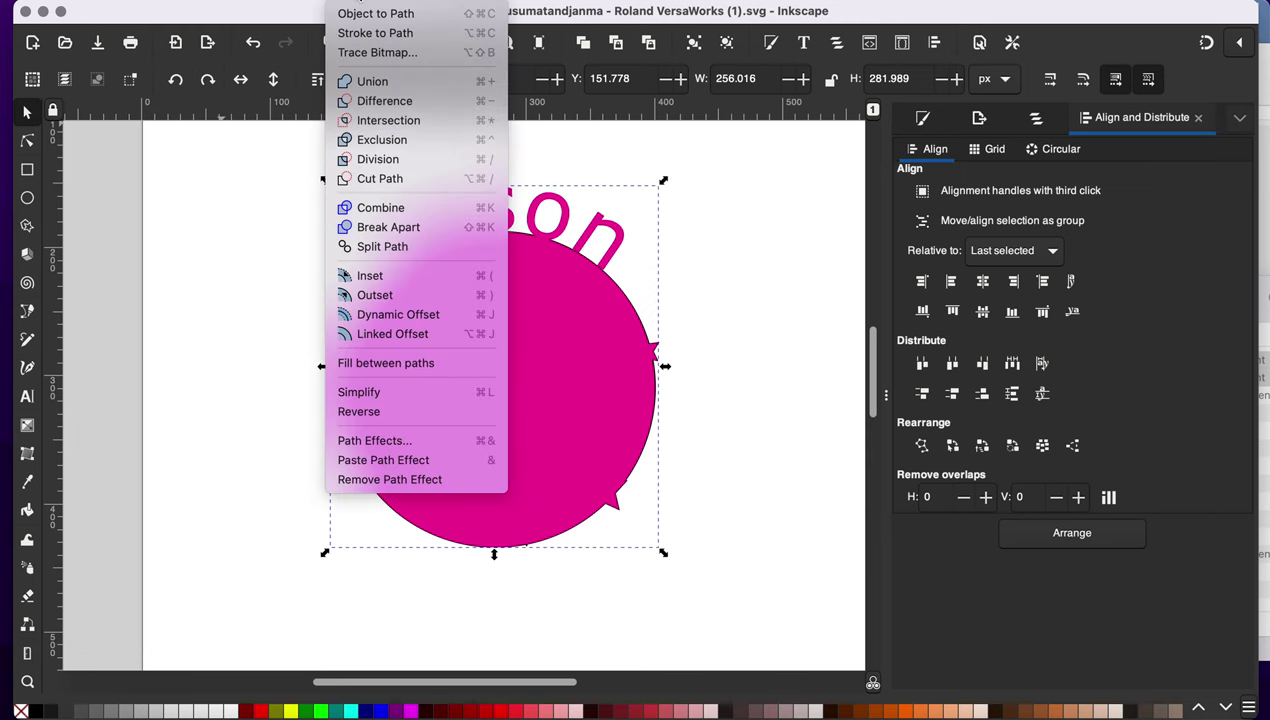
{"action": "left_click", "coordinate": [367, 337]}
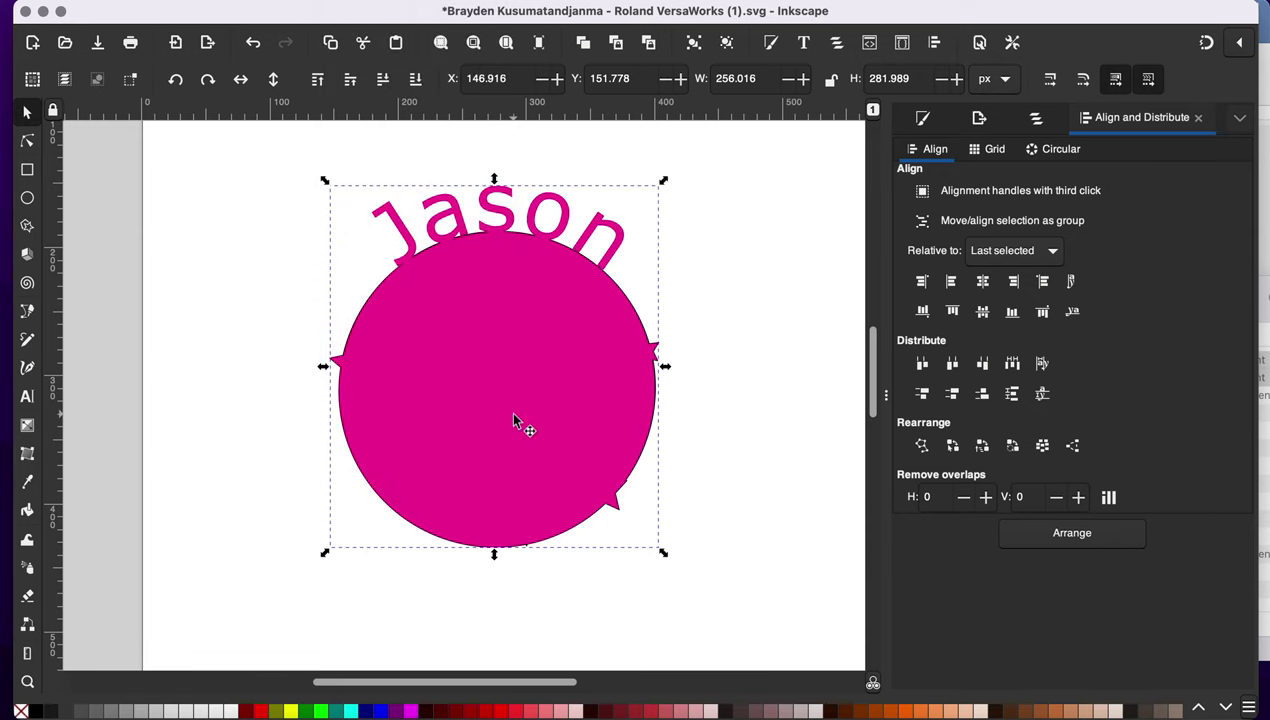
{"action": "left_click", "coordinate": [27, 140]}
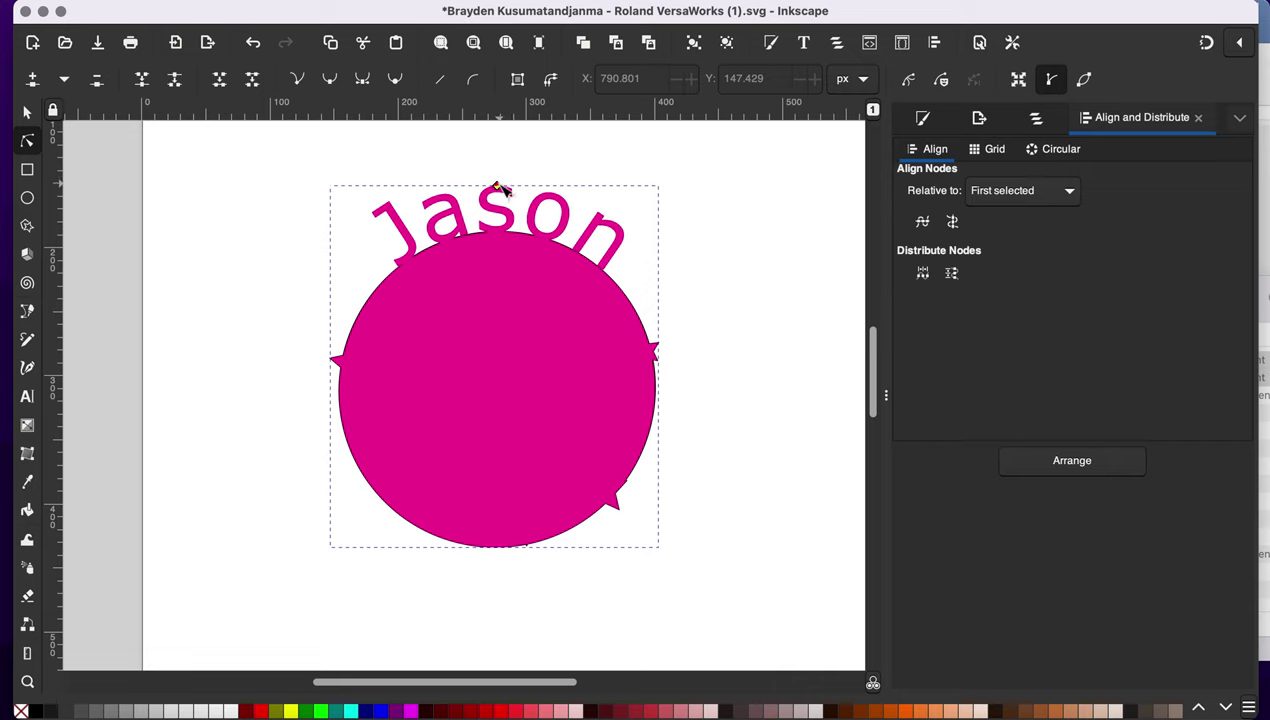
{"action": "left_click_drag", "start_coordinate": [497, 186], "coordinate": [499, 183]}
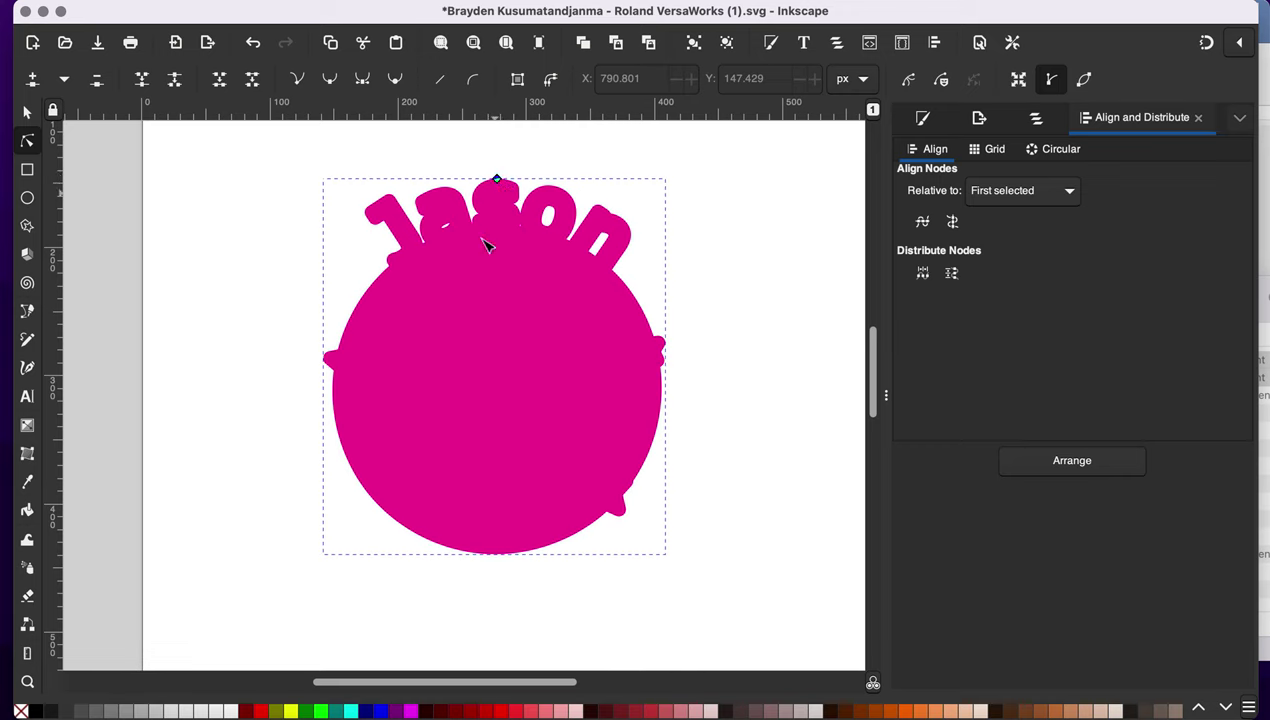
{"action": "left_click", "coordinate": [320, 708], "text": "shift"}
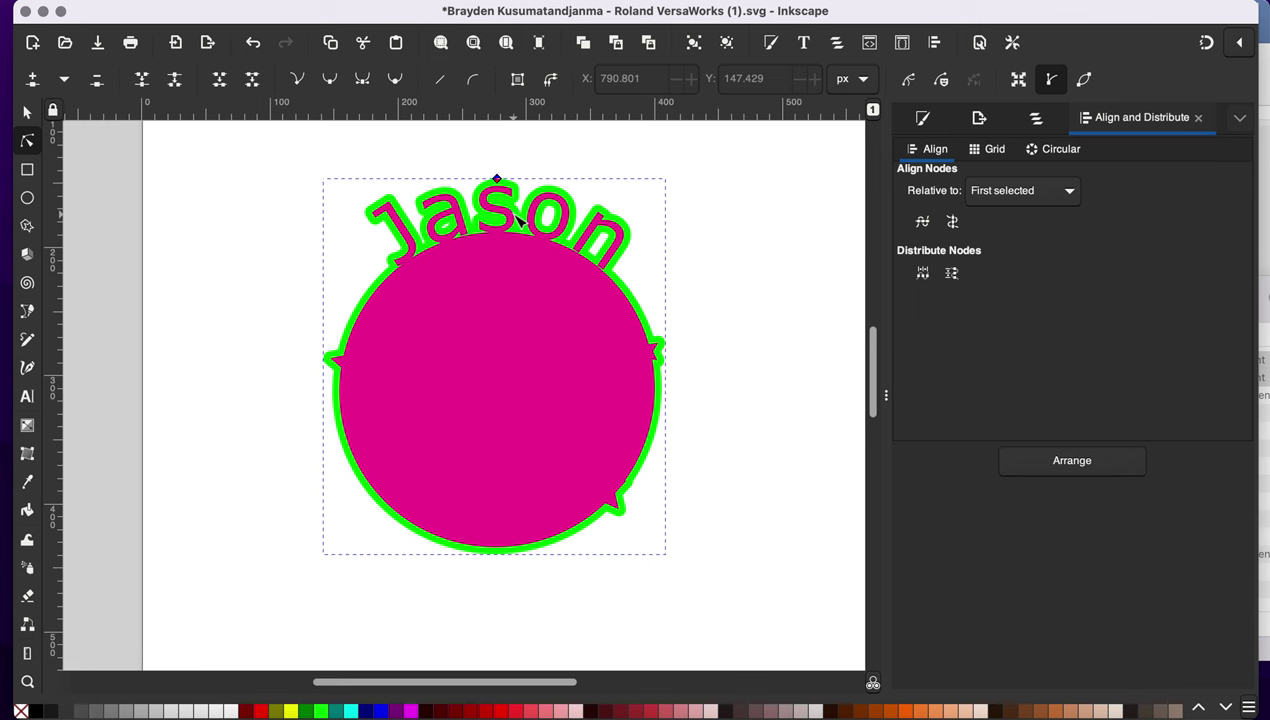
{"action": "scroll", "coordinate": [516, 216], "scroll_direction": "up", "scroll_amount": 2}
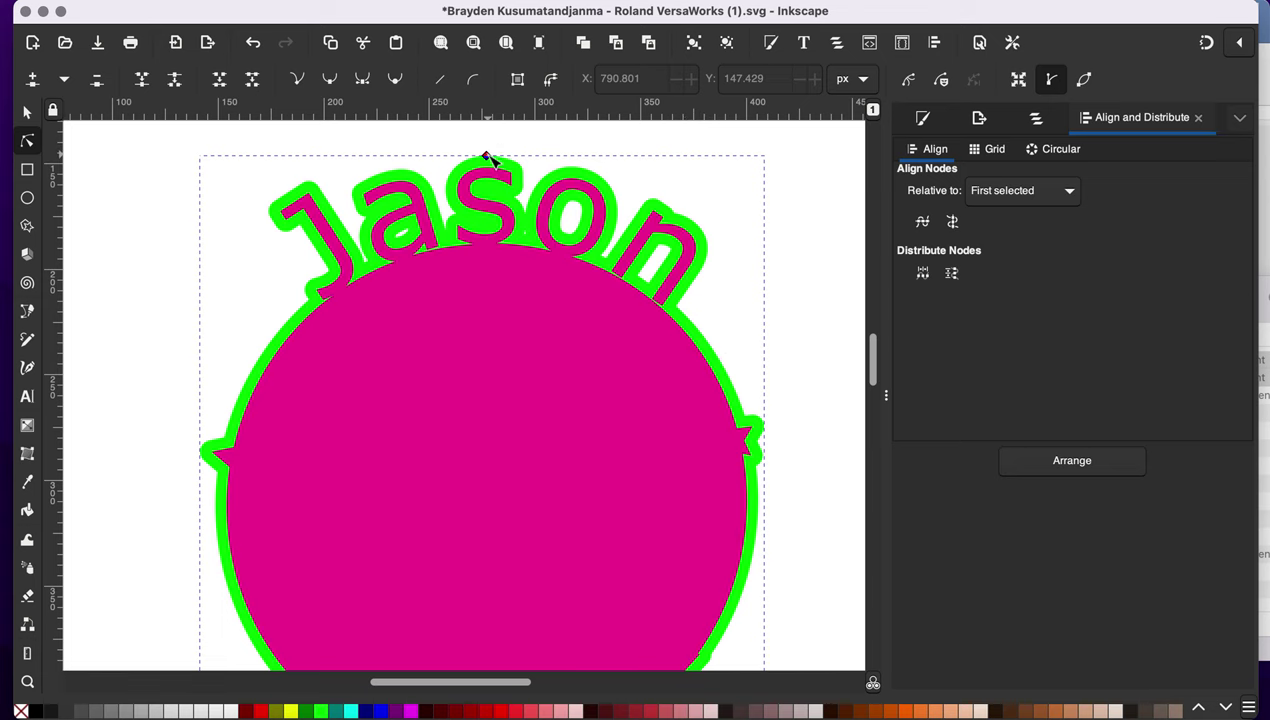
{"action": "left_click_drag", "start_coordinate": [490, 156], "coordinate": [490, 156]}
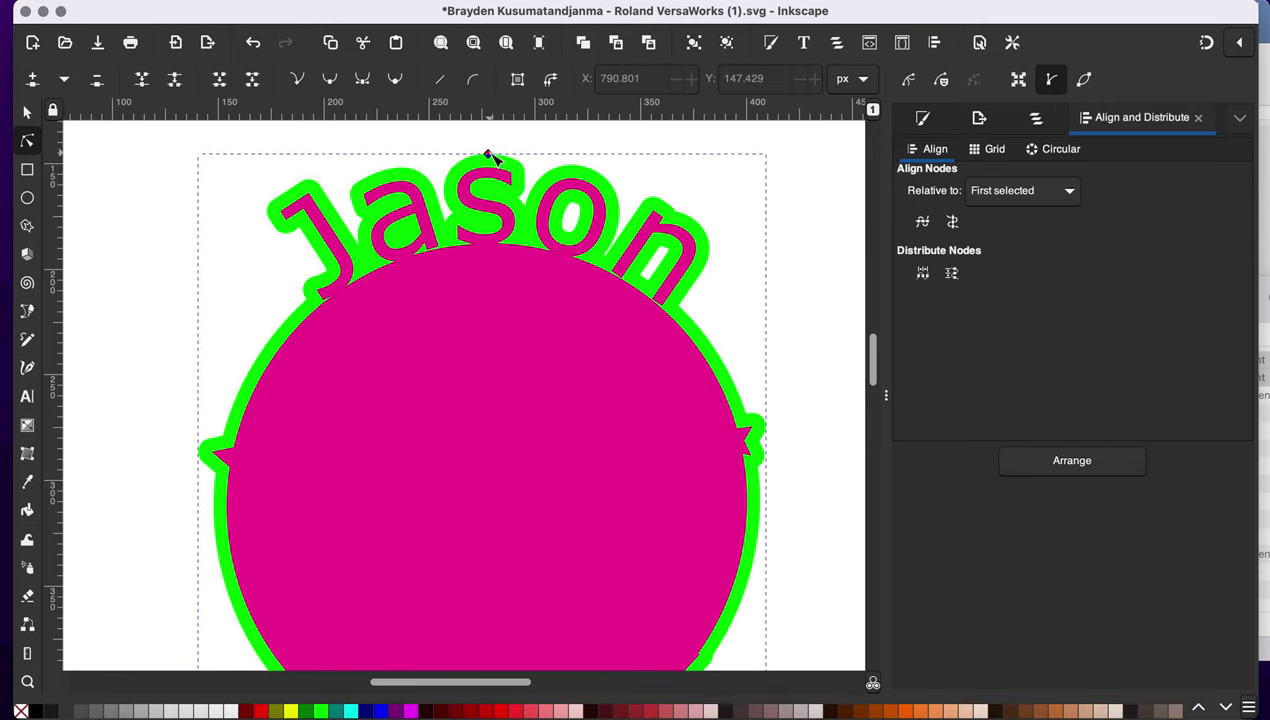
Select the inner magenta name-and-circle shape with the Selector tool
{"action": "scroll", "coordinate": [652, 485], "scroll_direction": "down", "scroll_amount": 2}
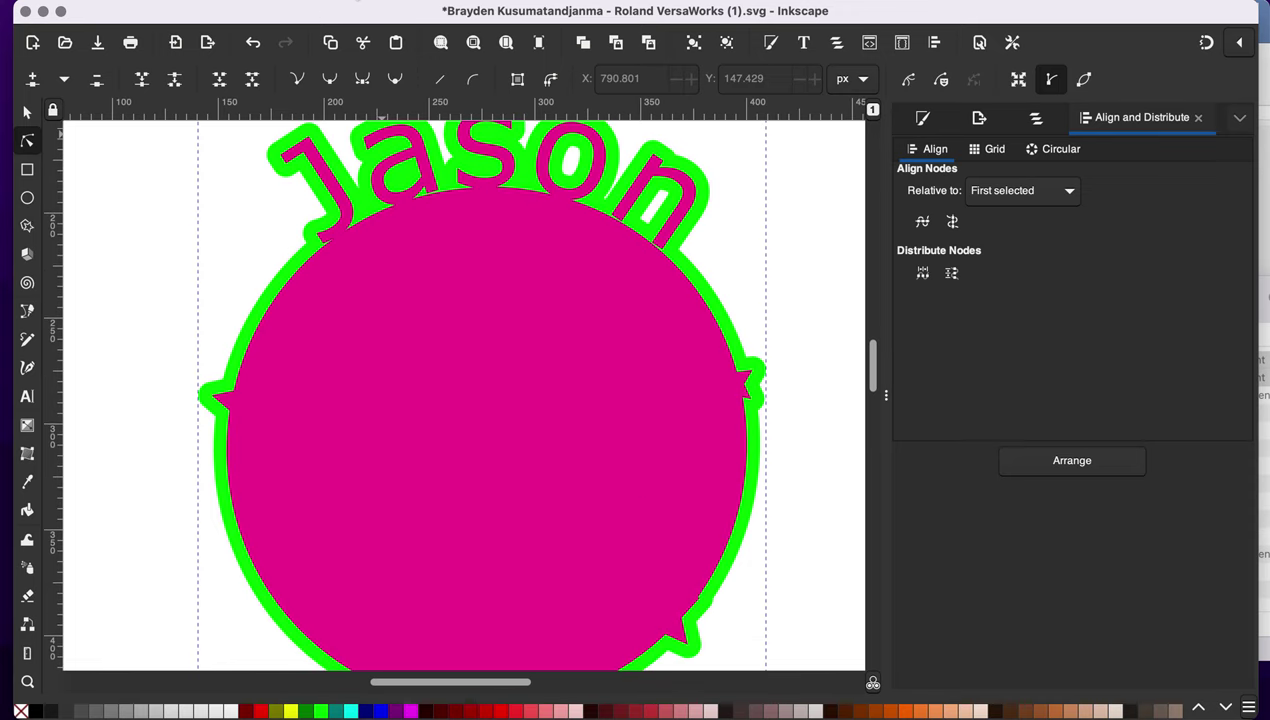
{"action": "left_click", "coordinate": [335, 0]}
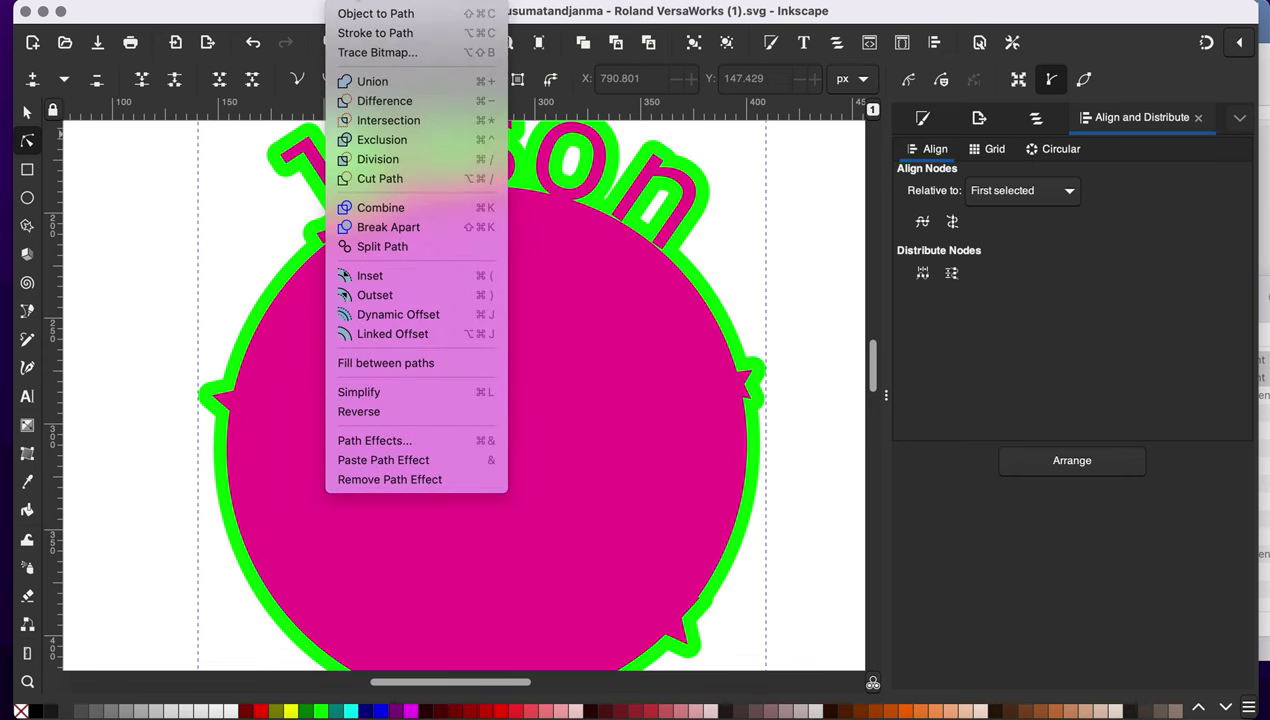
{"action": "left_click", "coordinate": [352, 0]}
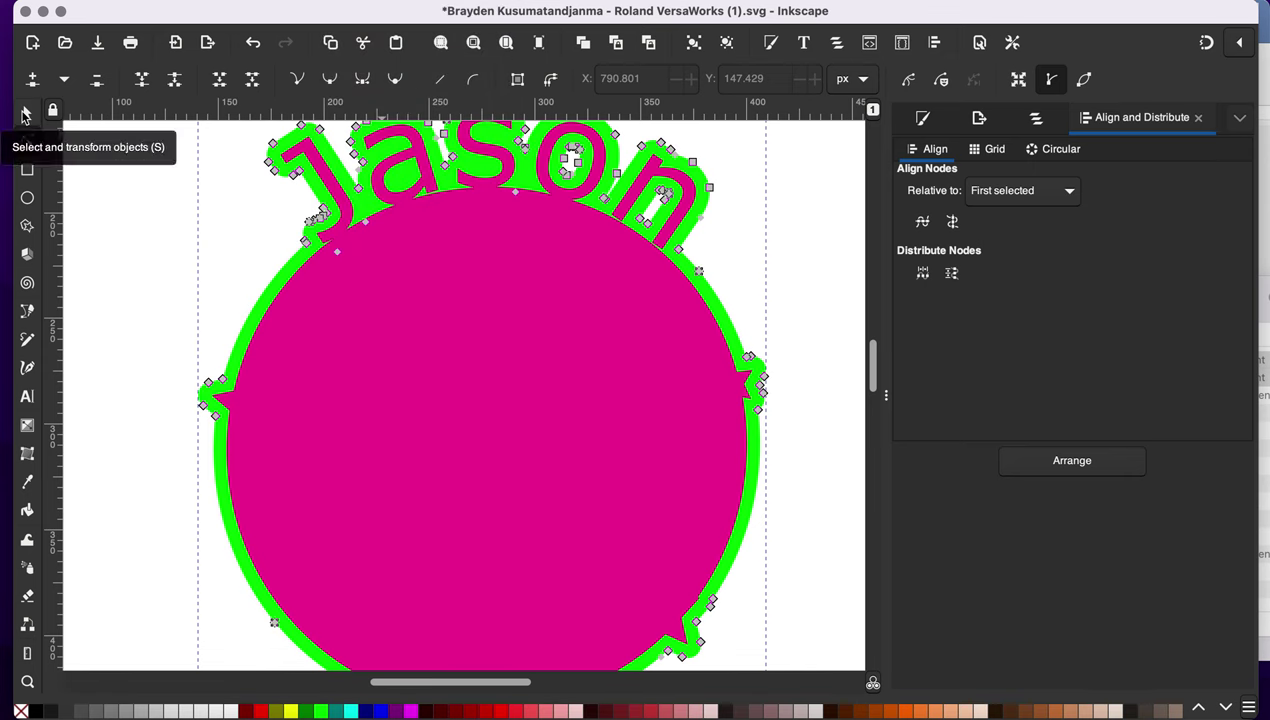
{"action": "left_click", "coordinate": [195, 387]}
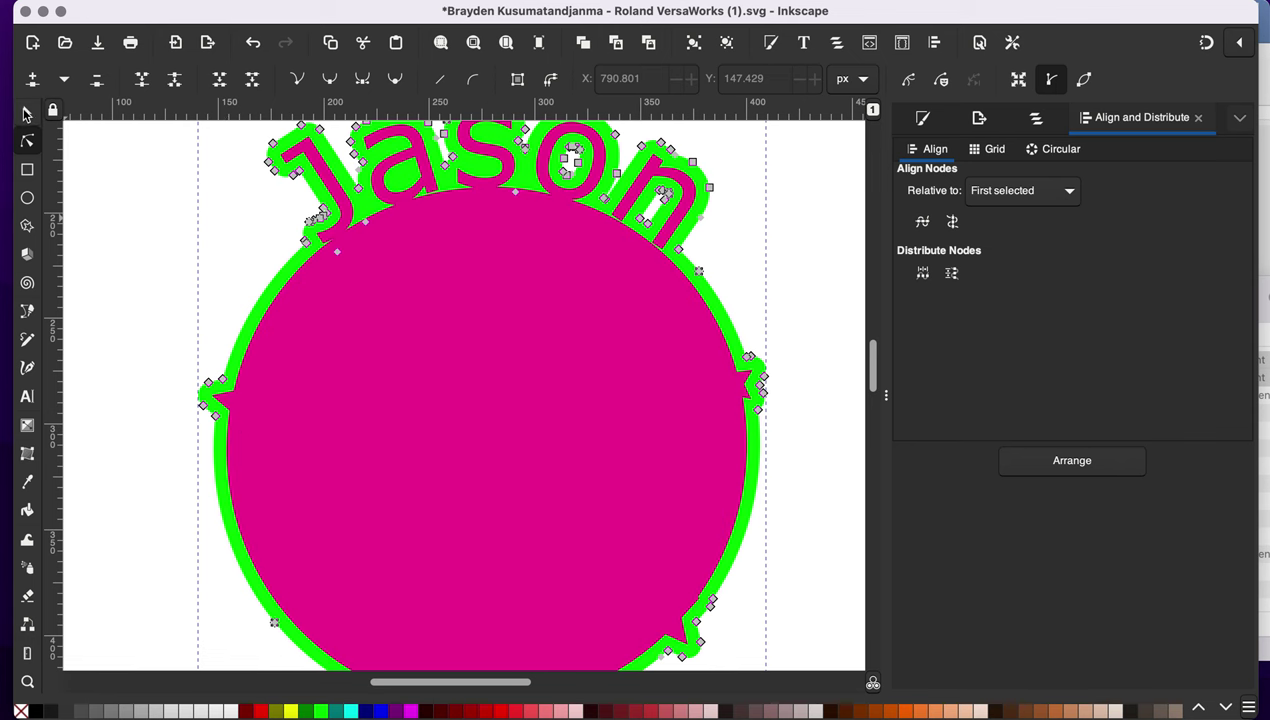
{"action": "left_click", "coordinate": [27, 112]}
{"action": "left_click", "coordinate": [399, 392]}
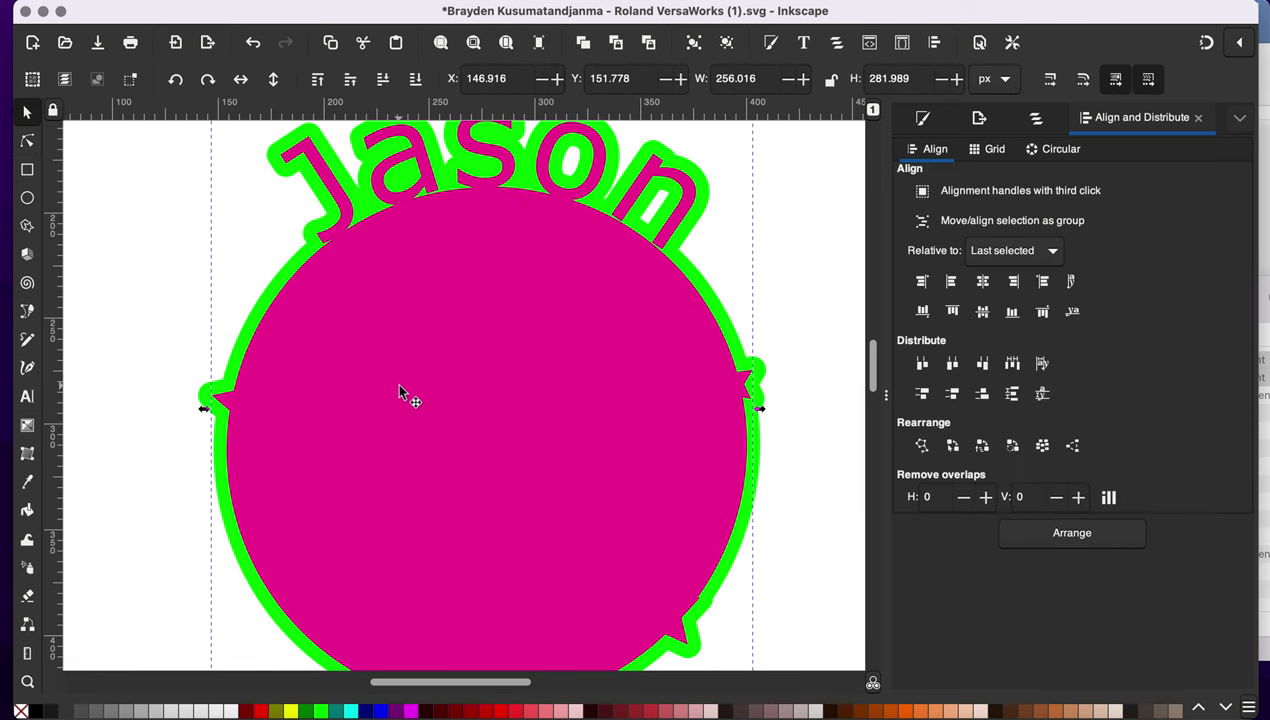
Delete the inner magenta shape, then select the green offset shape and fit it in view
{"action": "key", "text": "Delete"}
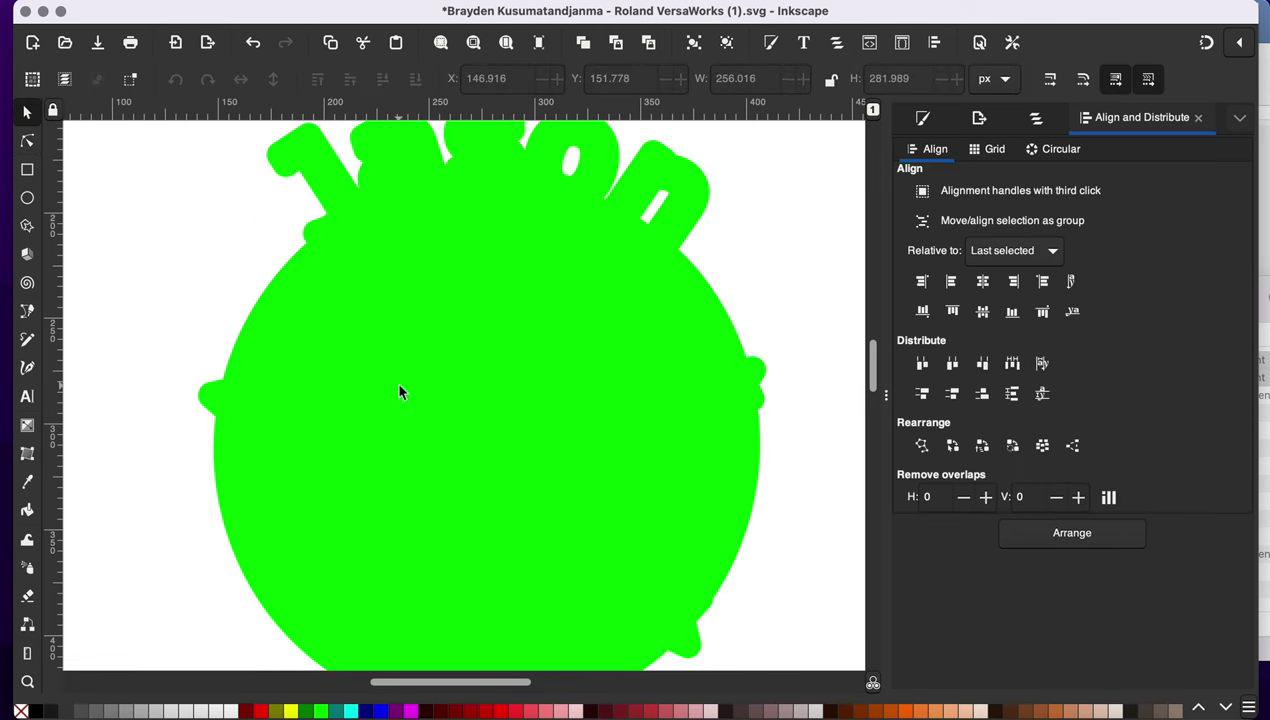
{"action": "left_click", "coordinate": [399, 392]}
{"action": "key", "text": "3"}
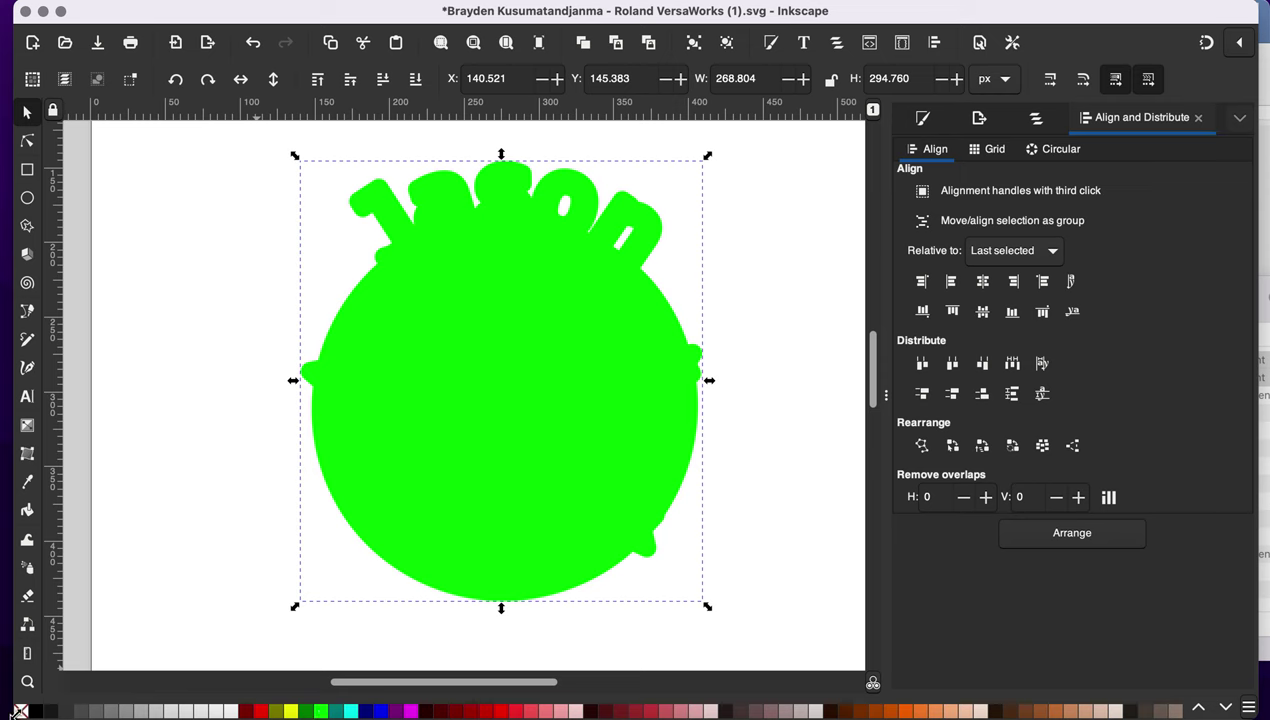
Give the offset shape a magenta outline from the palette
{"action": "left_click", "coordinate": [410, 711], "text": "shift"}
{"action": "scroll", "coordinate": [166, 440], "scroll_direction": "left", "scroll_amount": 6}
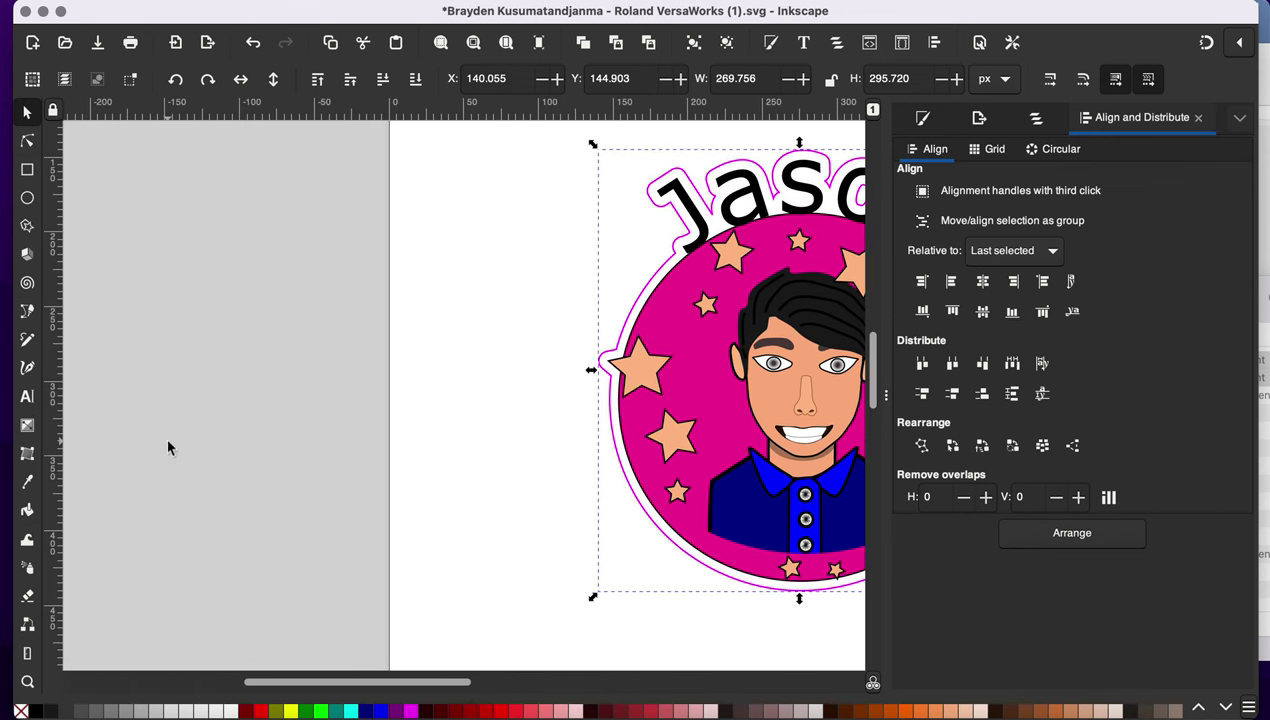
{"action": "scroll", "coordinate": [166, 446], "scroll_direction": "down", "scroll_amount": 2}
{"action": "scroll", "coordinate": [166, 446], "scroll_direction": "right", "scroll_amount": 3}
{"action": "scroll", "coordinate": [166, 446], "scroll_direction": "left", "scroll_amount": 6}
{"action": "scroll", "coordinate": [166, 446], "scroll_direction": "right", "scroll_amount": 6}
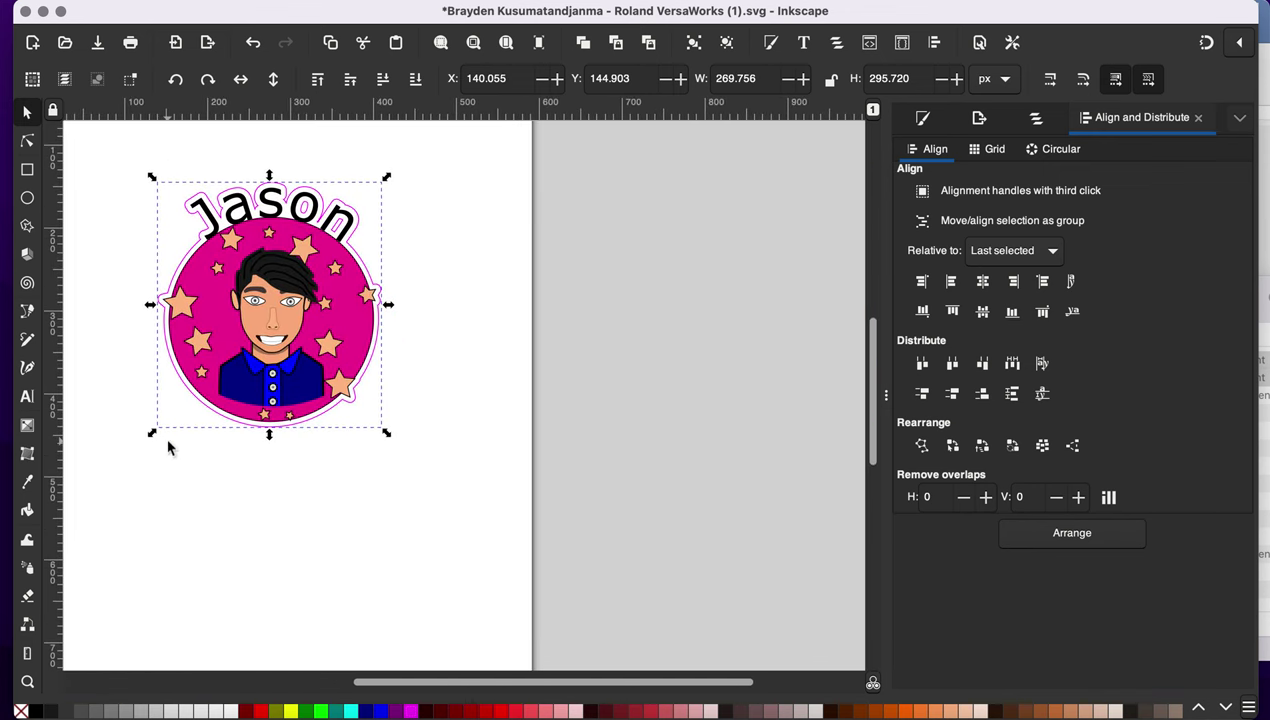
{"action": "scroll", "coordinate": [168, 448], "scroll_direction": "left", "scroll_amount": 3}
{"action": "scroll", "coordinate": [168, 448], "scroll_direction": "up", "scroll_amount": 2}
{"action": "scroll", "coordinate": [168, 448], "scroll_direction": "right", "scroll_amount": 2}
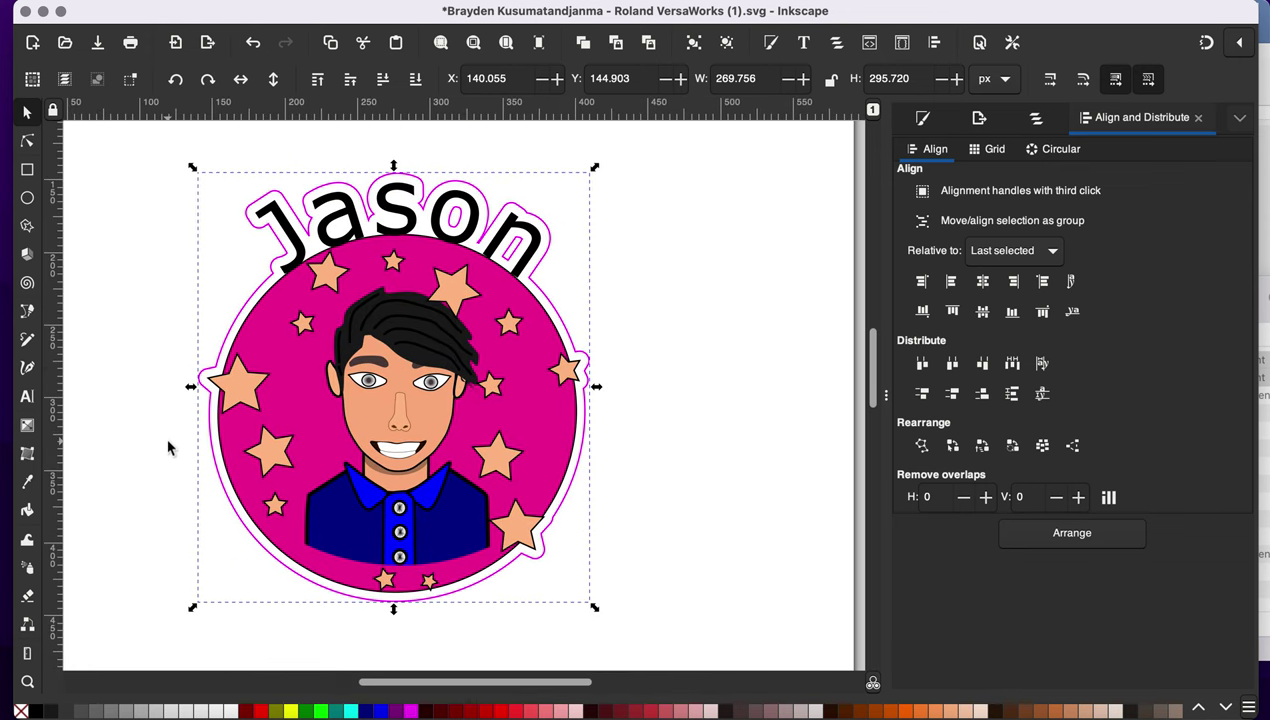
Set the outline's stroke paint to R 236, G 0, B 140 (ec008cff) in Fill and Stroke
{"action": "left_click", "coordinate": [923, 118]}
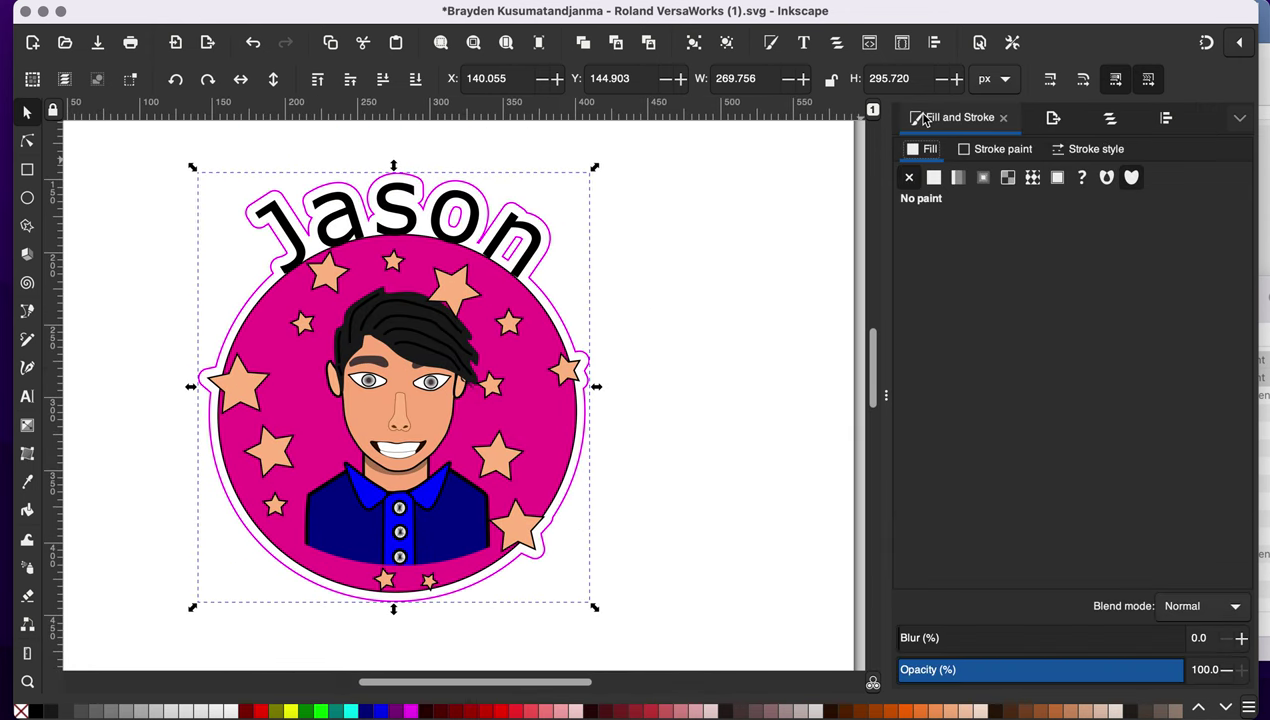
{"action": "left_click", "coordinate": [987, 152]}
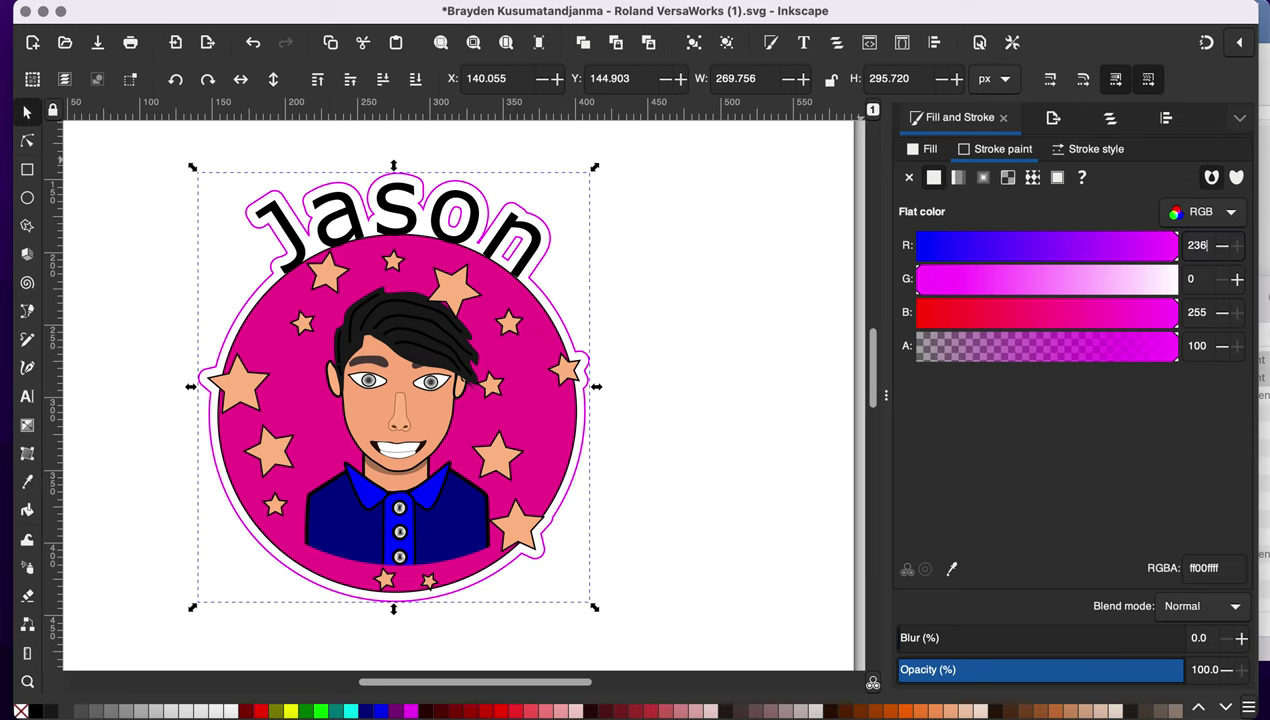
{"action": "key", "text": "Tab"}
{"action": "type", "text": "140"}
{"action": "key", "text": "Tab"}
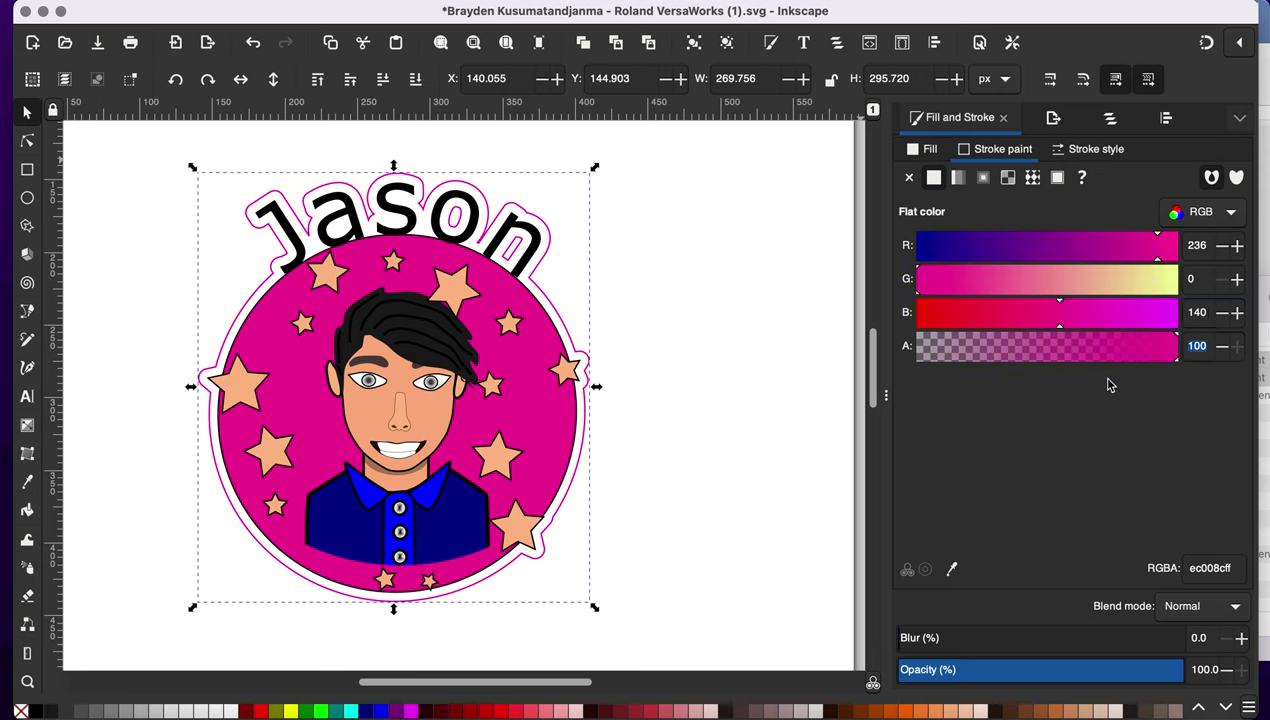
{"action": "left_click", "coordinate": [766, 380]}
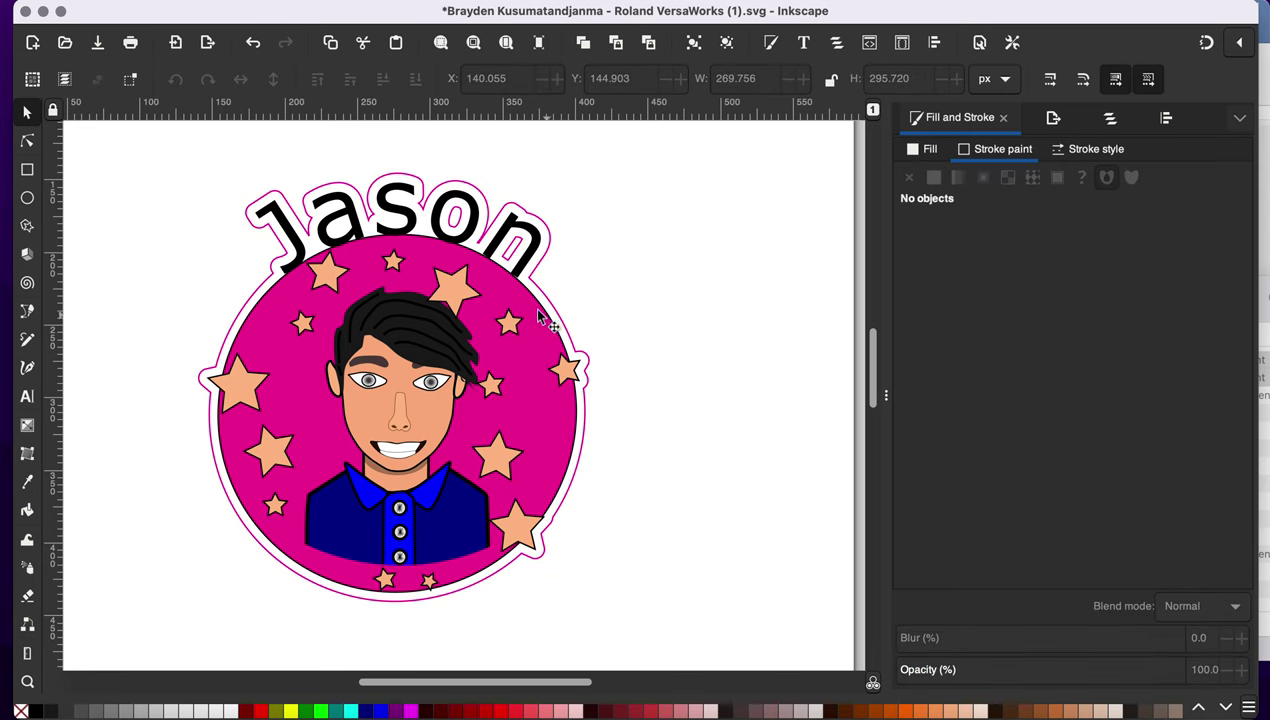
Move the magenta outline path to the right of the badge
{"action": "scroll", "coordinate": [493, 260], "scroll_direction": "down", "scroll_amount": 1}
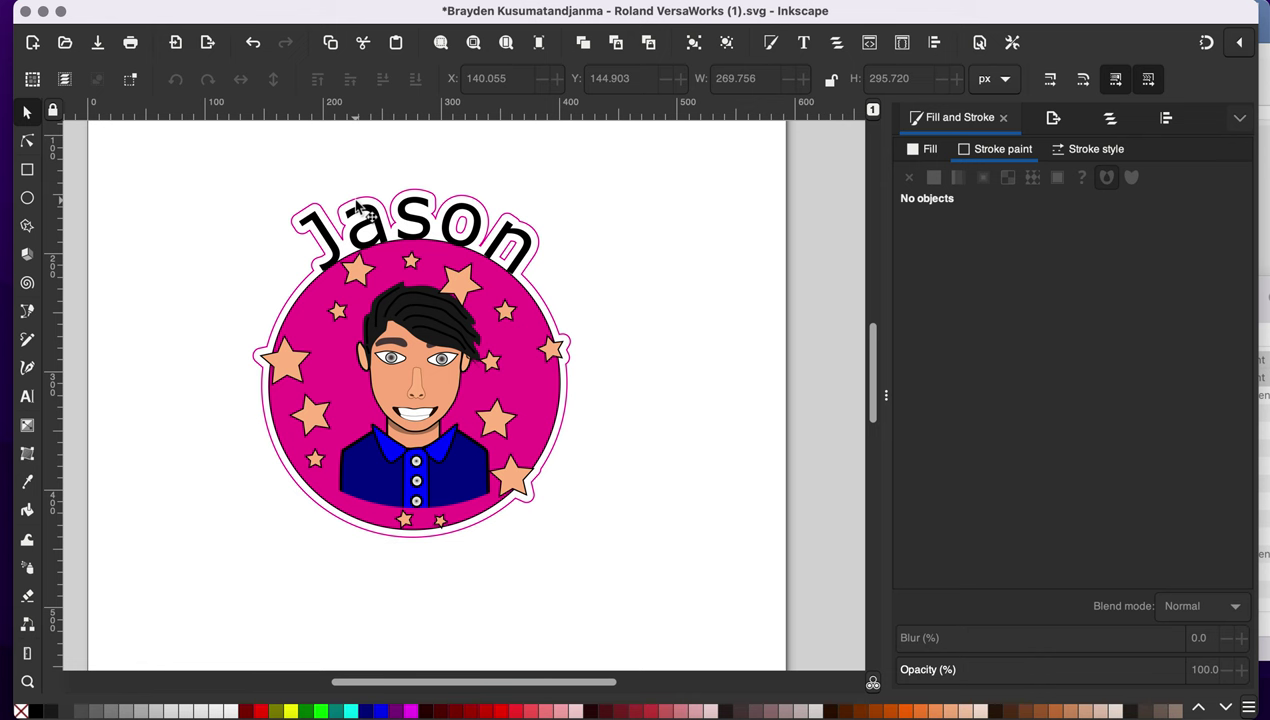
{"action": "left_click", "coordinate": [363, 200]}
{"action": "mouse_move", "coordinate": [363, 200]}
{"action": "left_mouse_down"}
{"action": "mouse_move", "coordinate": [590, 180]}
{"action": "mouse_move", "coordinate": [629, 215]}
{"action": "mouse_move", "coordinate": [711, 235]}
{"action": "left_mouse_up"}
{"action": "scroll", "coordinate": [632, 360], "scroll_direction": "right", "scroll_amount": 10}
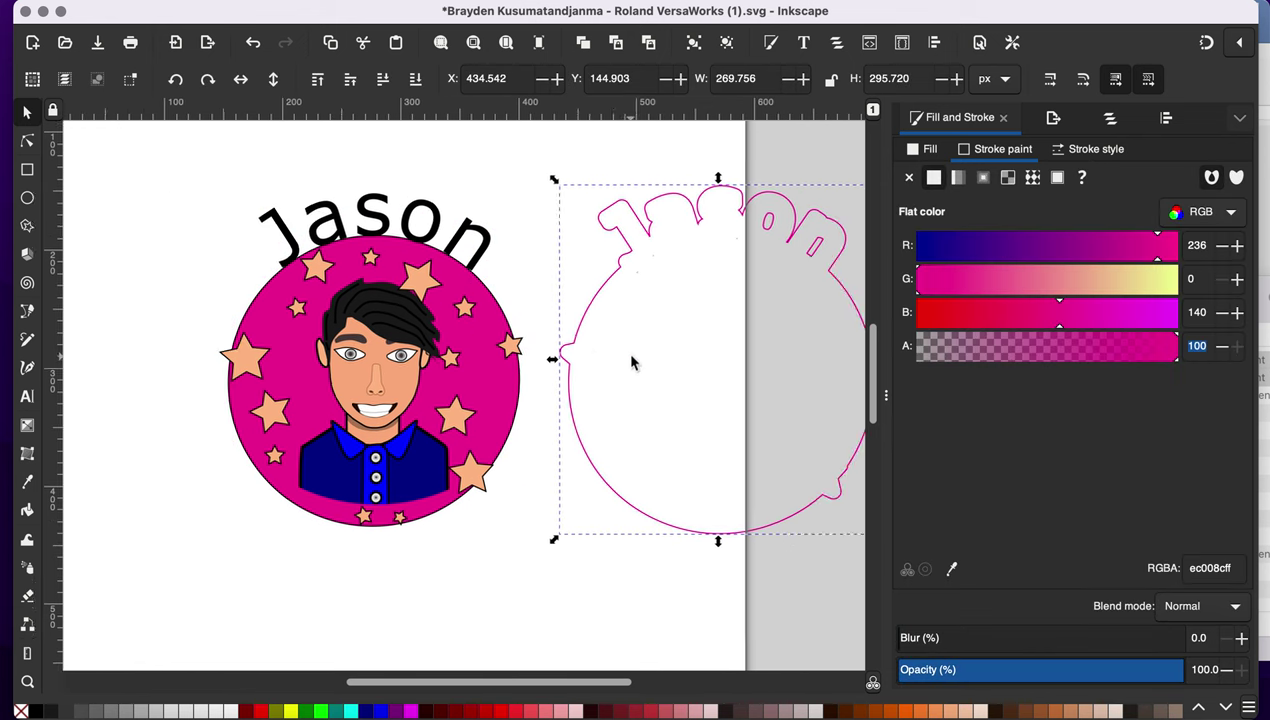
Delete the o's inner loop, a stray node and a small slanted inner segment
{"action": "left_click", "coordinate": [27, 141]}
{"action": "left_click", "coordinate": [541, 343]}
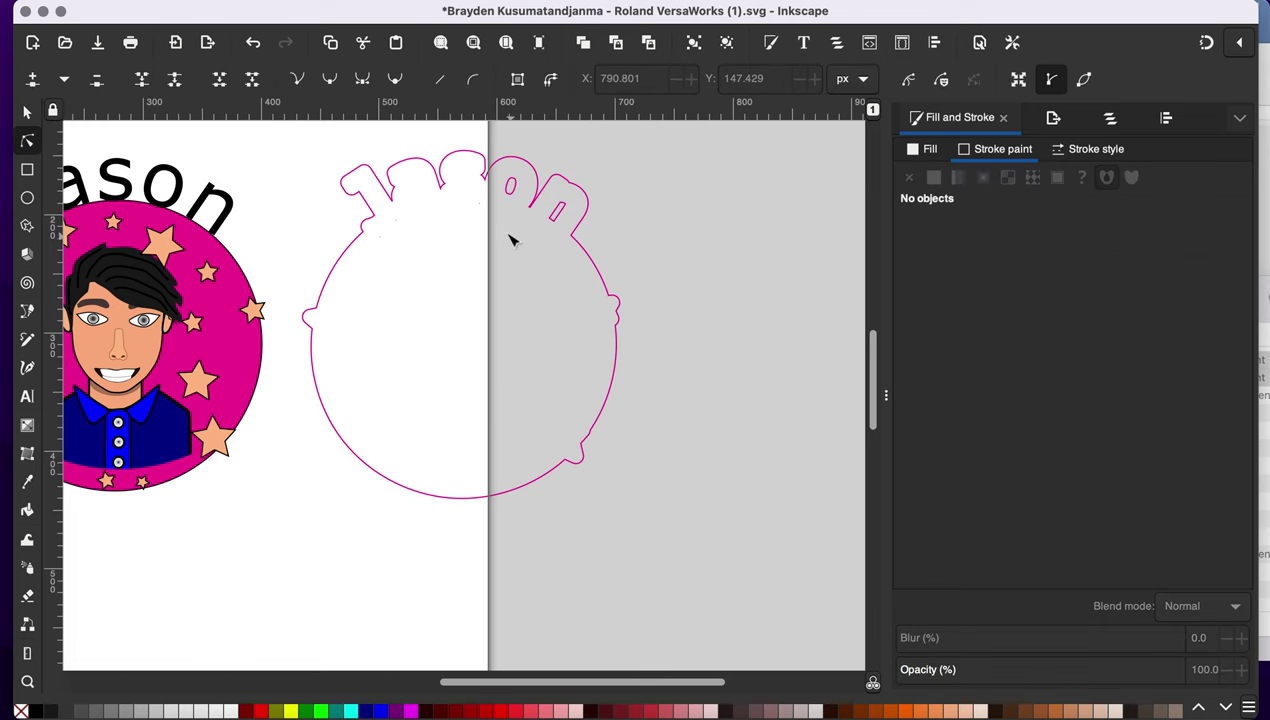
{"action": "scroll", "coordinate": [507, 233], "scroll_direction": "up", "scroll_amount": 2, "text": "ctrl"}
{"action": "scroll", "coordinate": [507, 230], "scroll_direction": "up", "scroll_amount": 3}
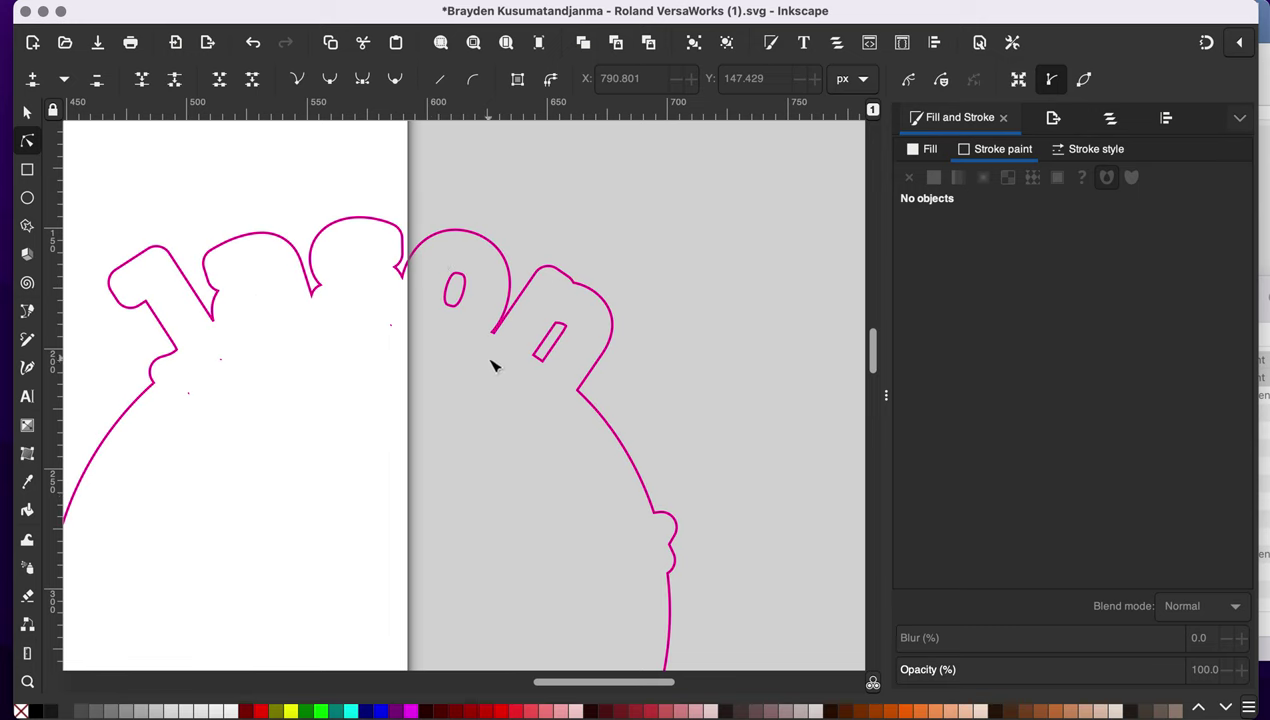
{"action": "left_click", "coordinate": [255, 237]}
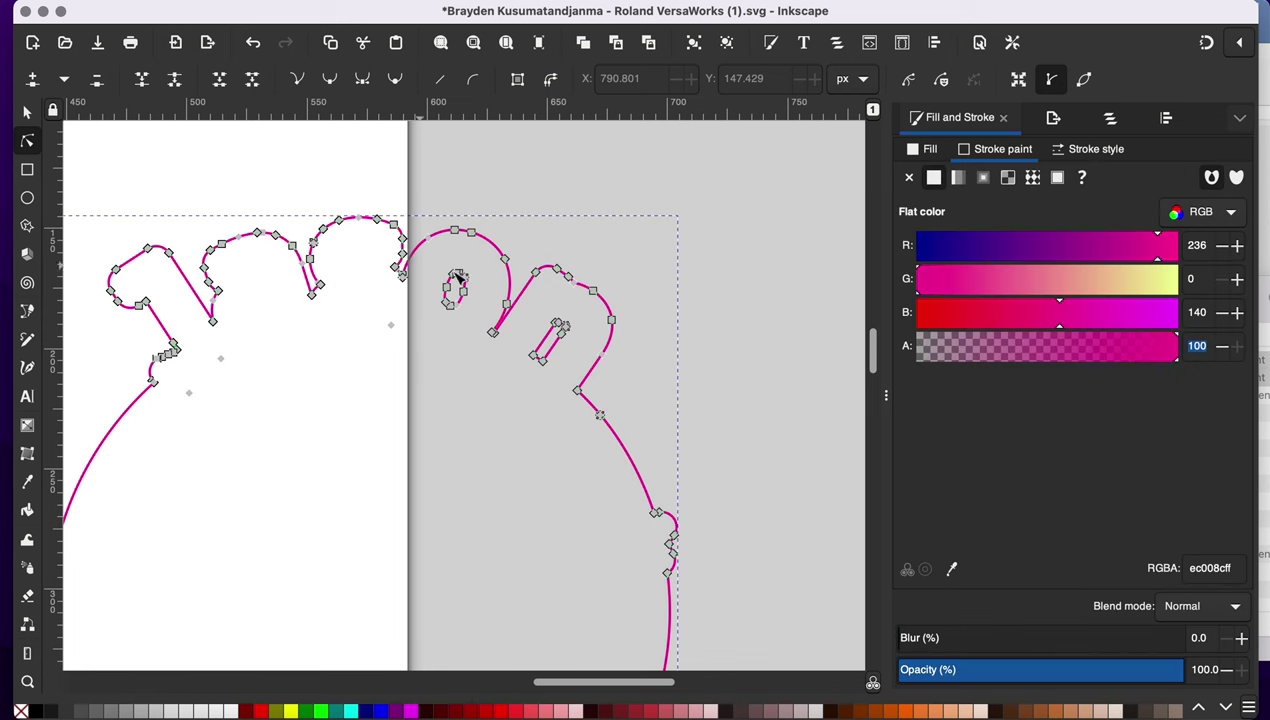
{"action": "left_click_drag", "start_coordinate": [433, 259], "coordinate": [481, 363]}
{"action": "key", "text": "Delete"}
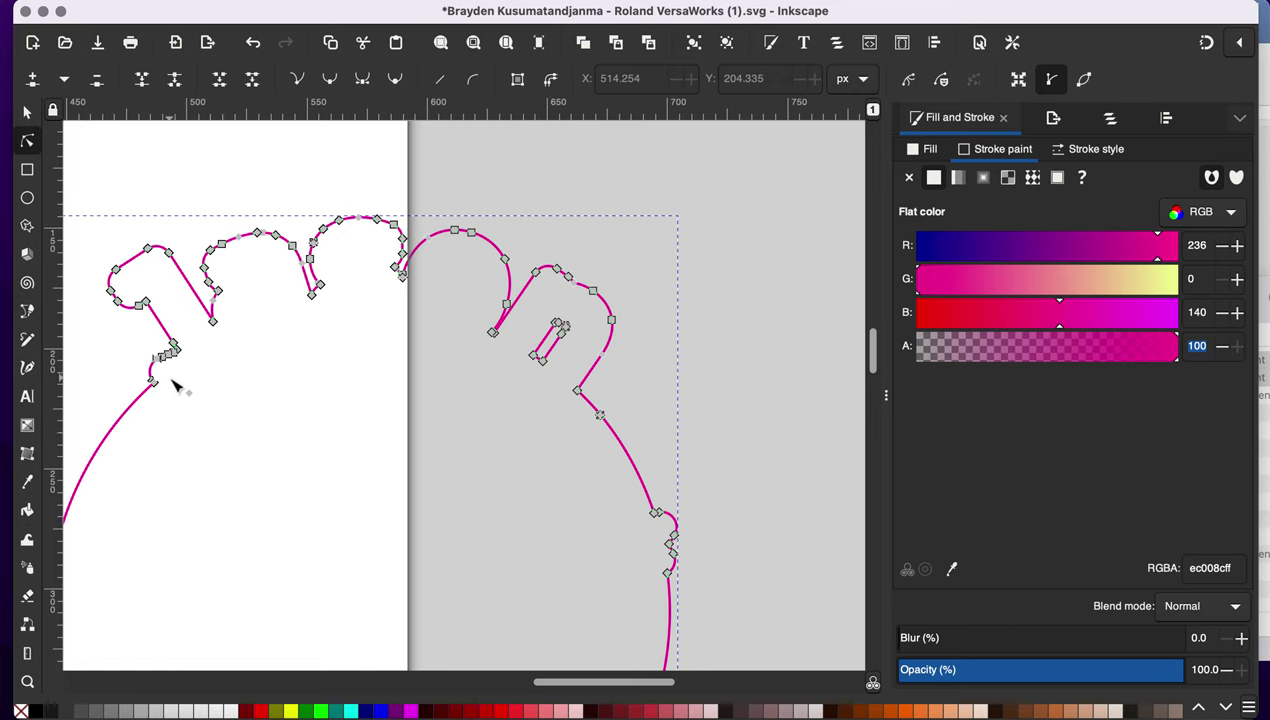
{"action": "left_click_drag", "start_coordinate": [168, 375], "coordinate": [272, 485]}
{"action": "key", "text": "Delete"}
{"action": "left_click_drag", "start_coordinate": [529, 307], "coordinate": [577, 397]}
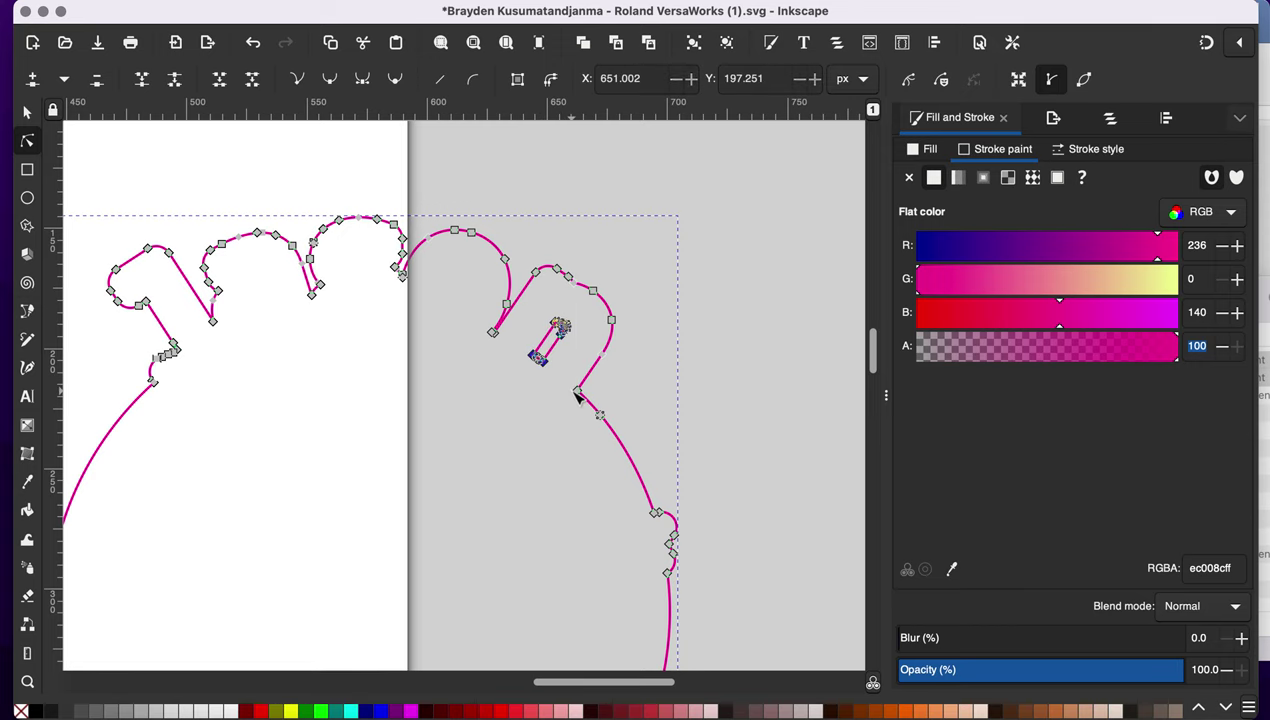
{"action": "key", "text": "Delete"}
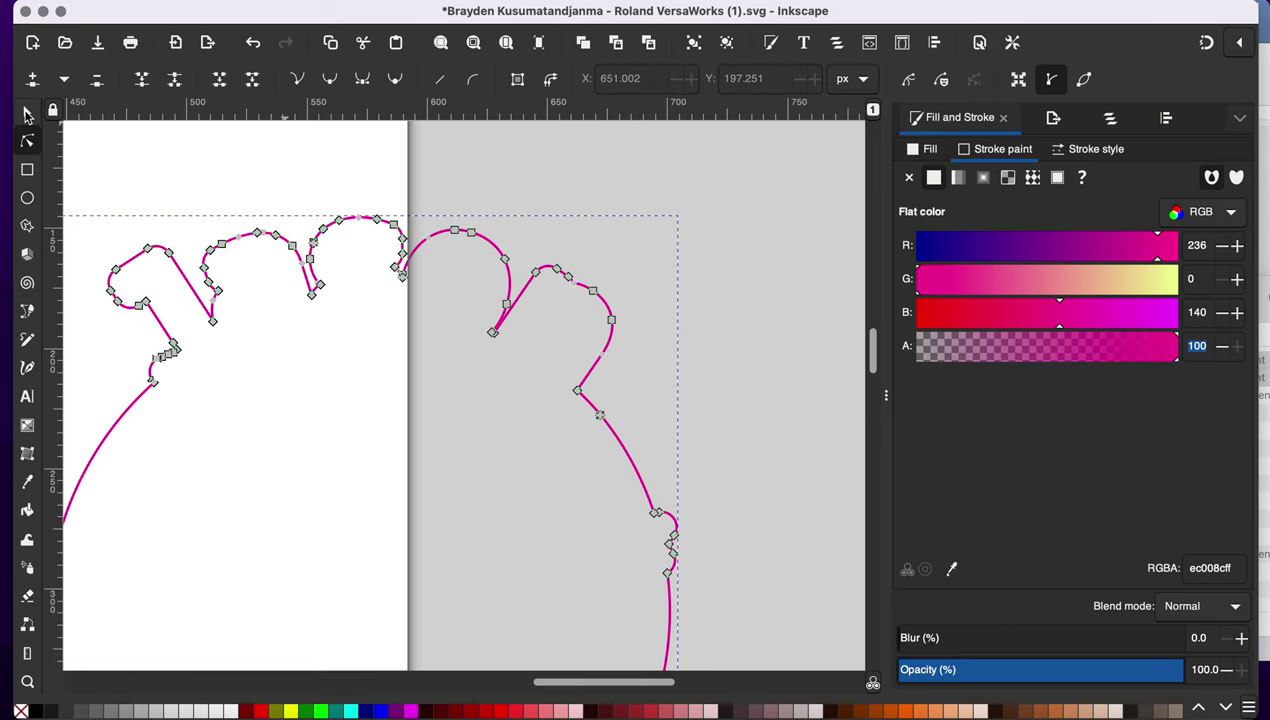
Drag the cleaned outline back over the badge and nudge it right to line up
{"action": "key", "text": "s"}
{"action": "scroll", "coordinate": [411, 473], "scroll_direction": "down", "scroll_amount": 2, "text": "ctrl"}
{"action": "scroll", "coordinate": [408, 473], "scroll_direction": "down", "scroll_amount": 5}
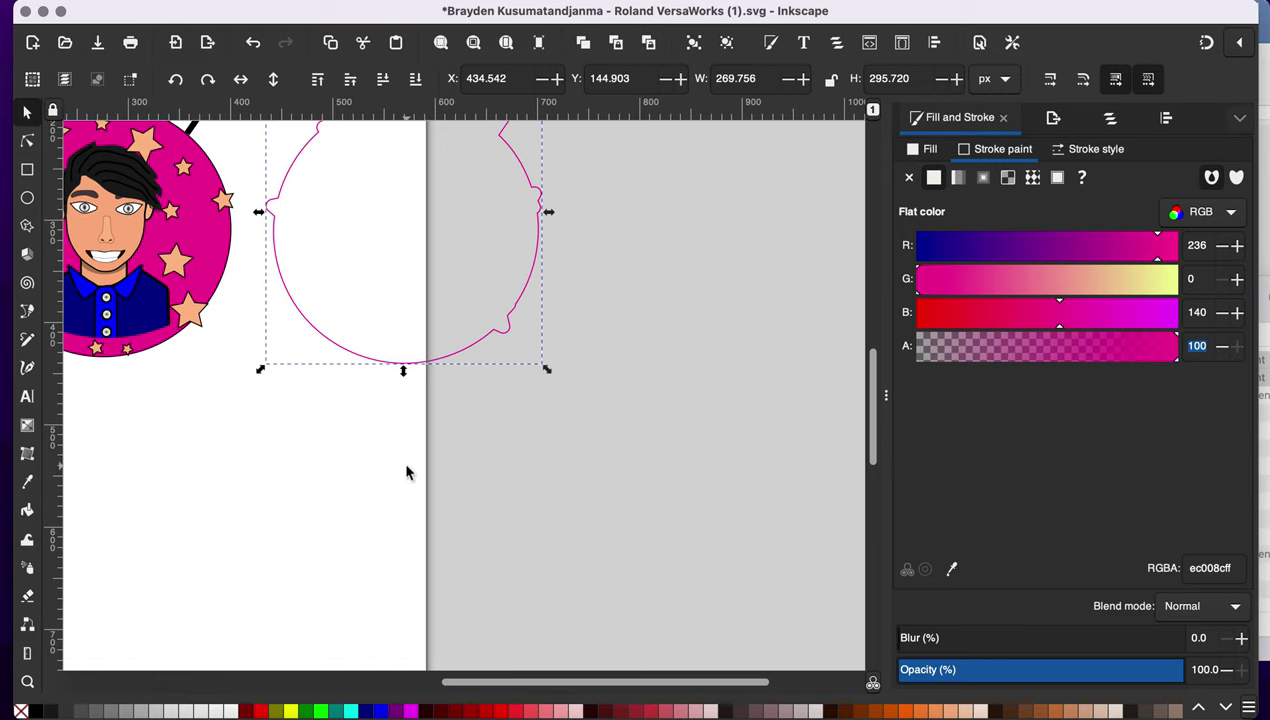
{"action": "scroll", "coordinate": [406, 473], "scroll_direction": "up", "scroll_amount": 2, "text": "ctrl"}
{"action": "scroll", "coordinate": [406, 473], "scroll_direction": "up", "scroll_amount": 10}
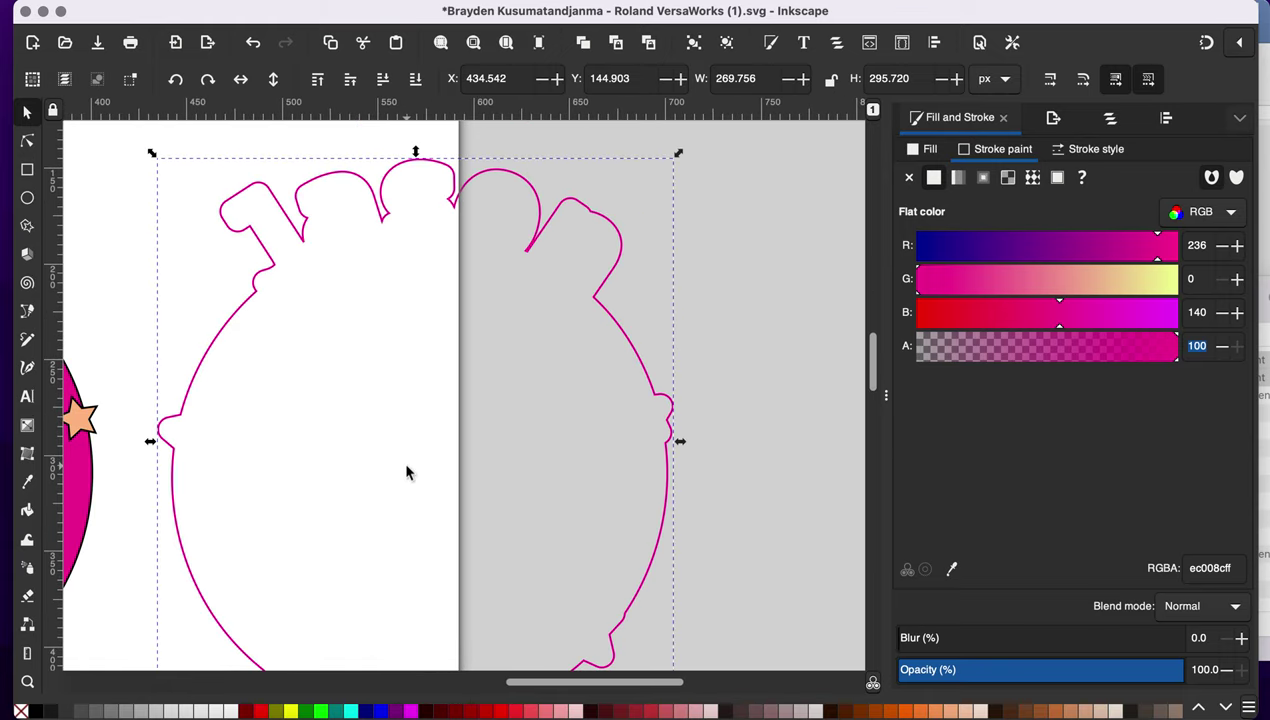
{"action": "scroll", "coordinate": [408, 473], "scroll_direction": "down", "scroll_amount": 1, "text": "ctrl"}
{"action": "scroll", "coordinate": [510, 420], "scroll_direction": "left", "scroll_amount": 5}
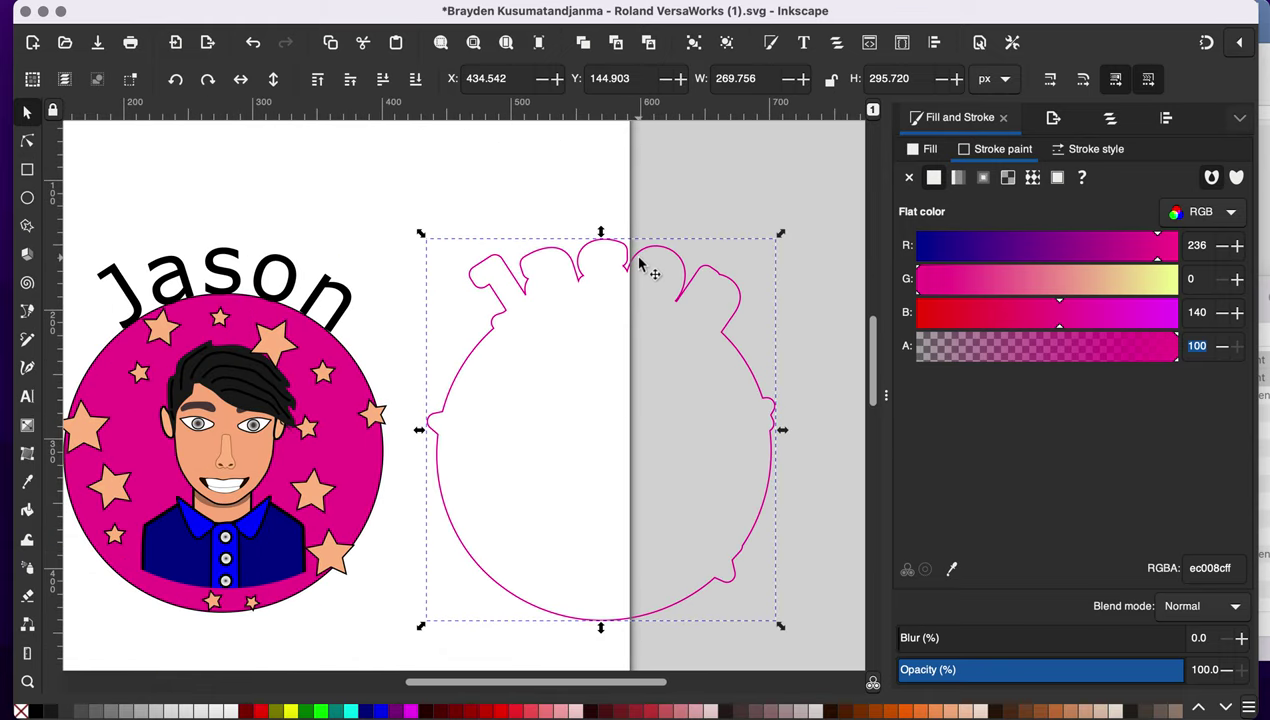
{"action": "left_click_drag", "start_coordinate": [640, 260], "coordinate": [266, 270]}
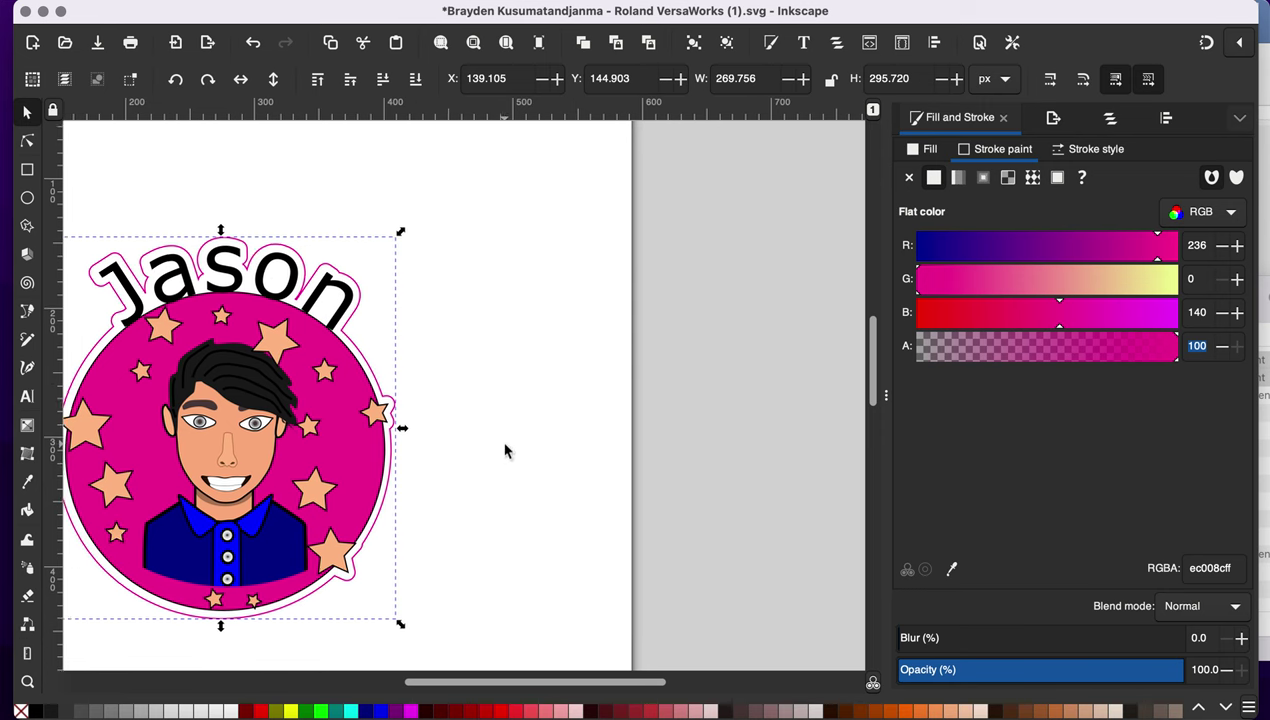
{"action": "scroll", "coordinate": [505, 448], "scroll_direction": "left", "scroll_amount": 3}
{"action": "scroll", "coordinate": [505, 448], "scroll_direction": "down", "scroll_amount": 1}
{"action": "scroll", "coordinate": [505, 448], "scroll_direction": "up", "scroll_amount": 1}
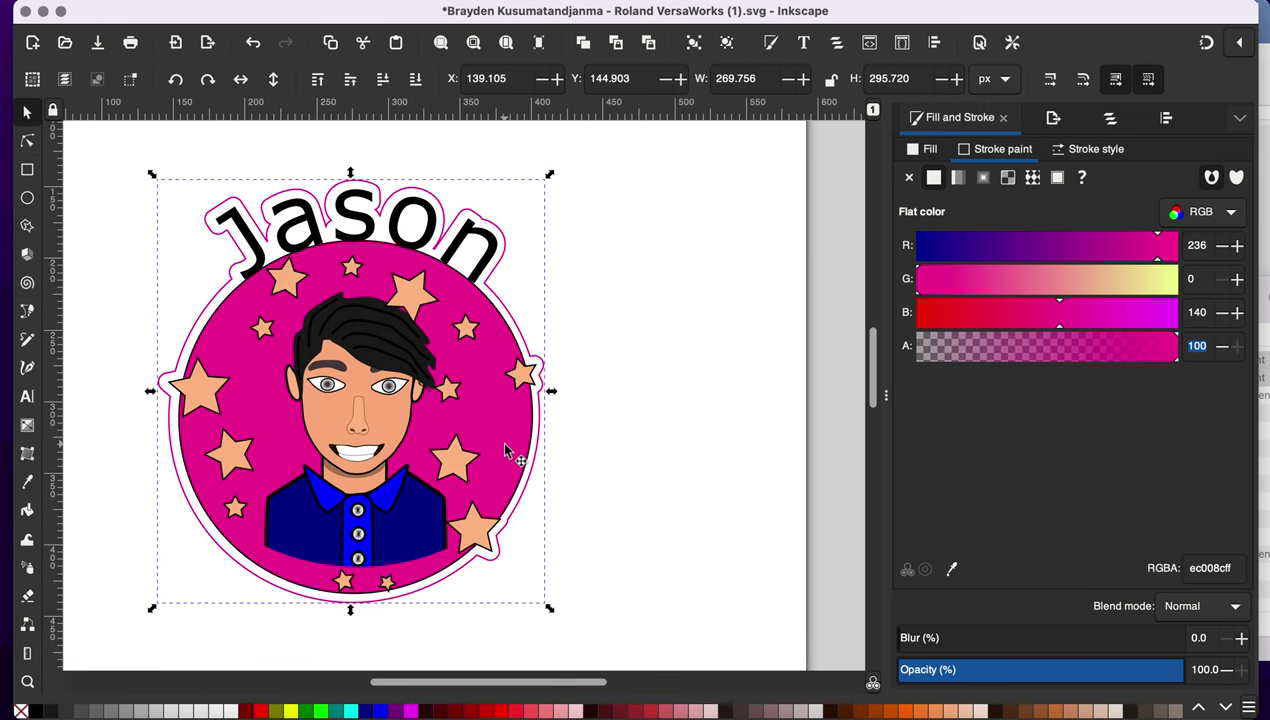
{"action": "key", "text": "Right"}
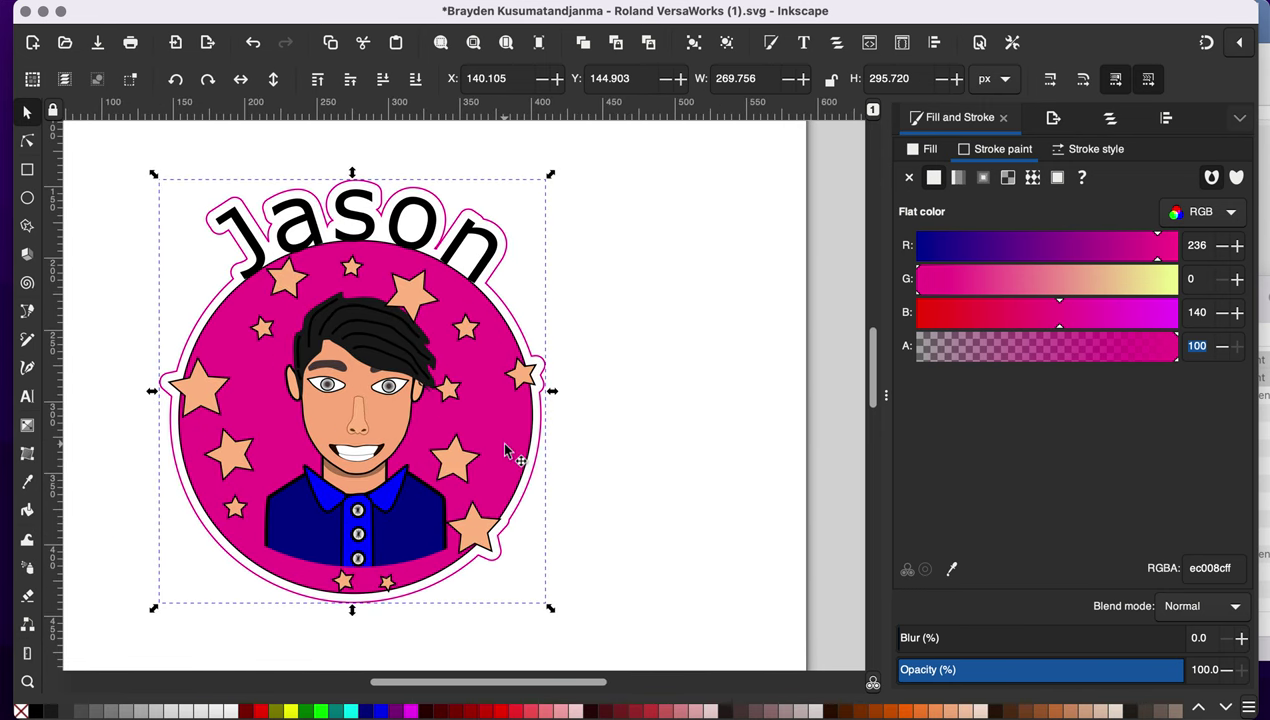
{"action": "left_click", "coordinate": [675, 419]}
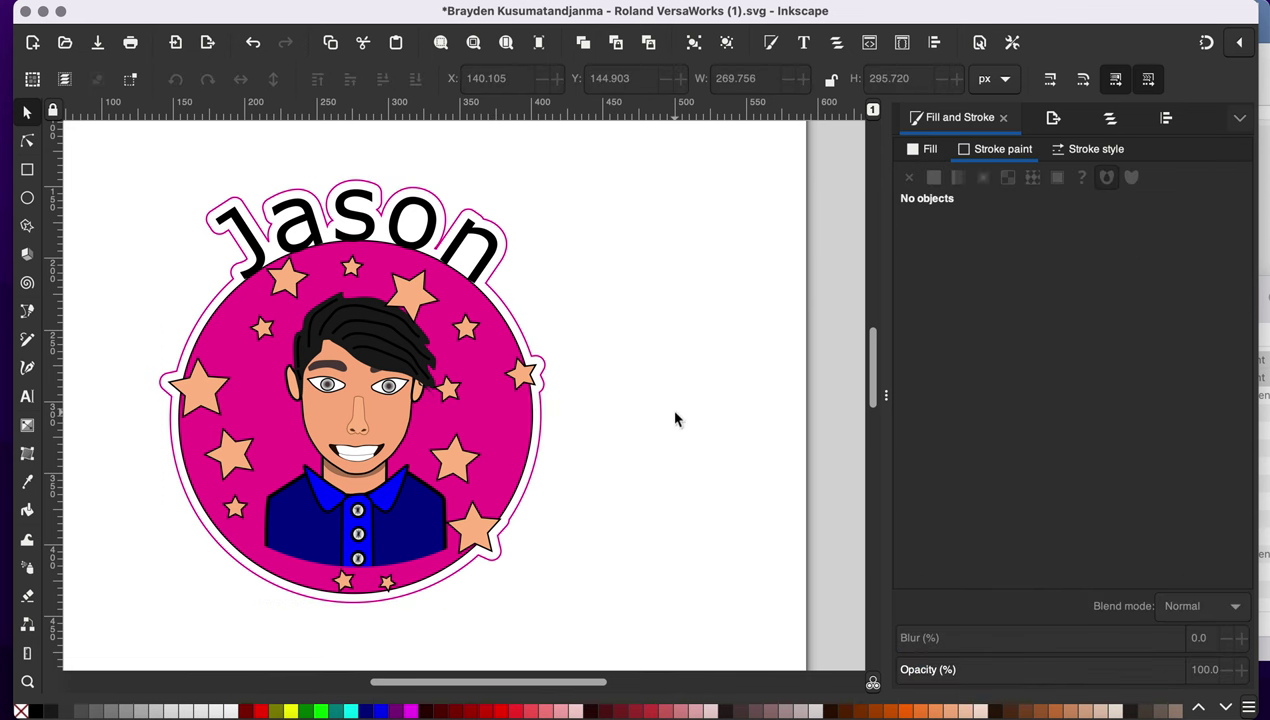
{"action": "scroll", "coordinate": [675, 419], "scroll_direction": "left", "scroll_amount": 2}
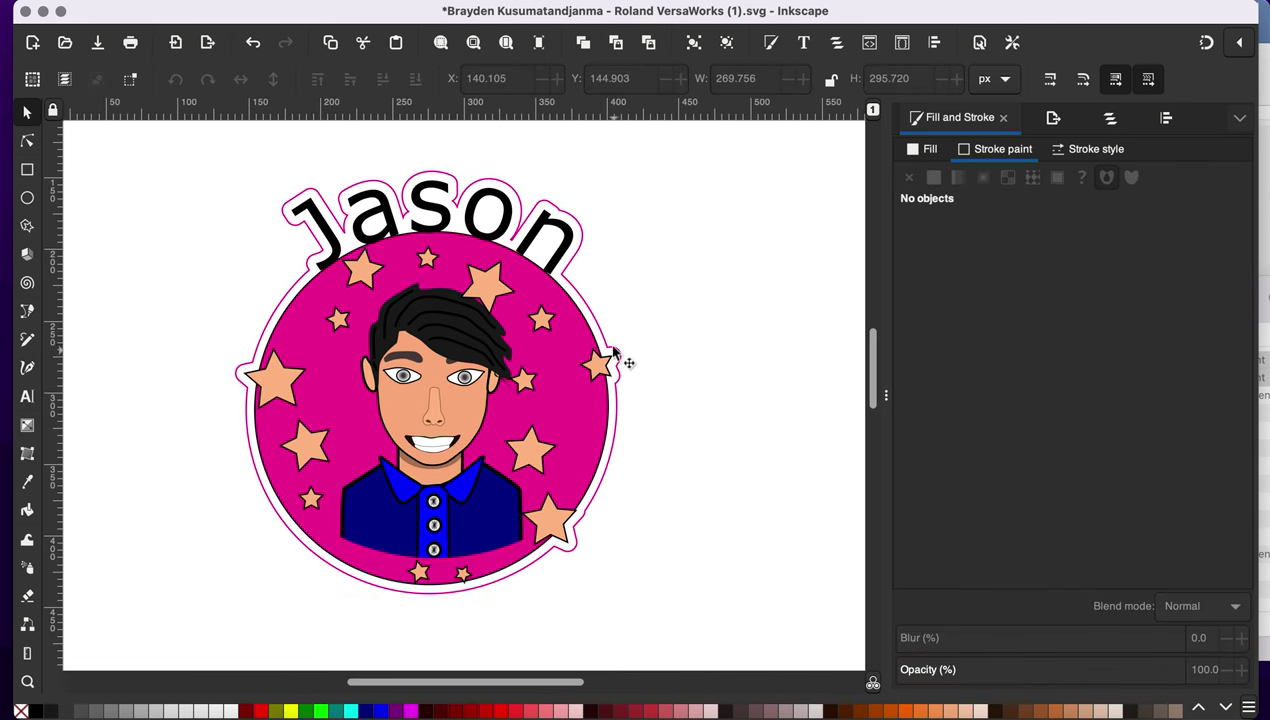